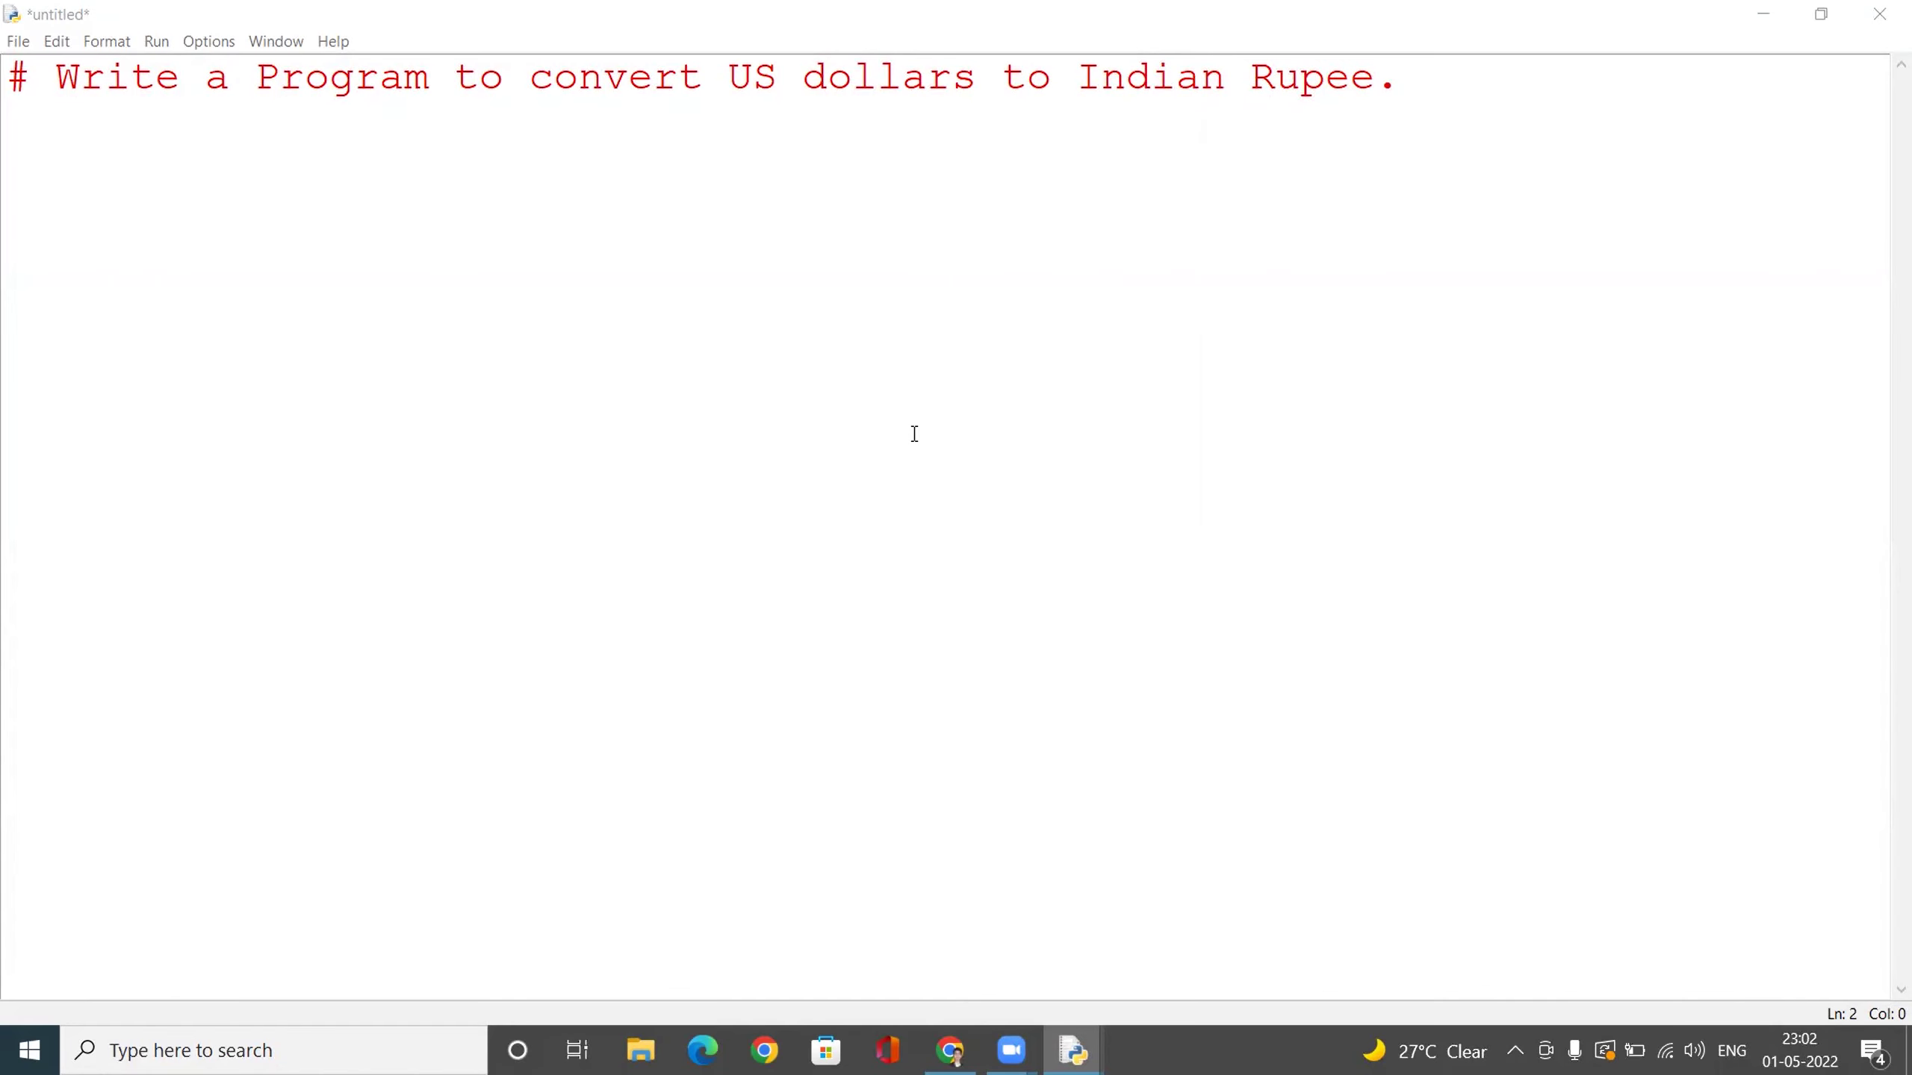
# Step: Add the comment '# 1 $ = 70rs' on line 2, leaving a blank line 3 below it
pyautogui.click(83, 123)
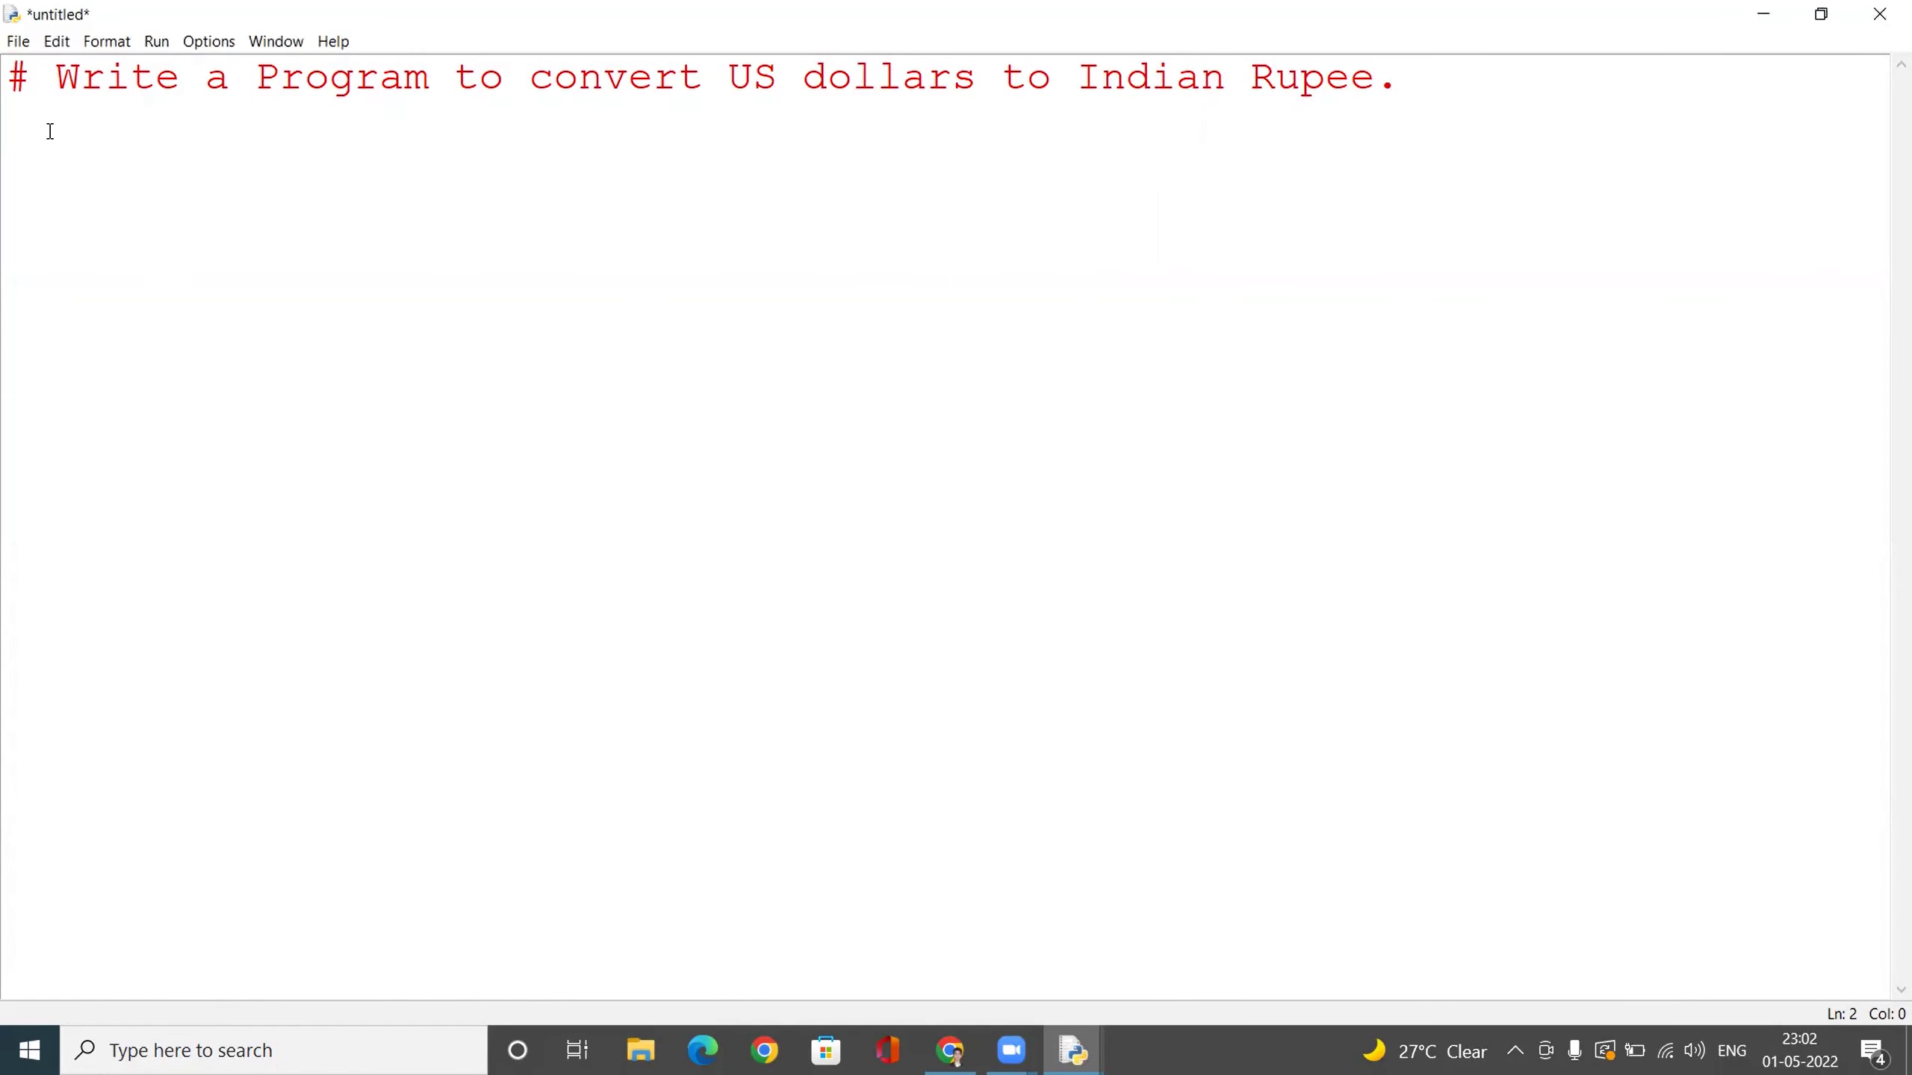
pyautogui.write('# ')
pyautogui.write('1 ')
pyautogui.write('$ ')
pyautogui.write('= ')
pyautogui.write('70')
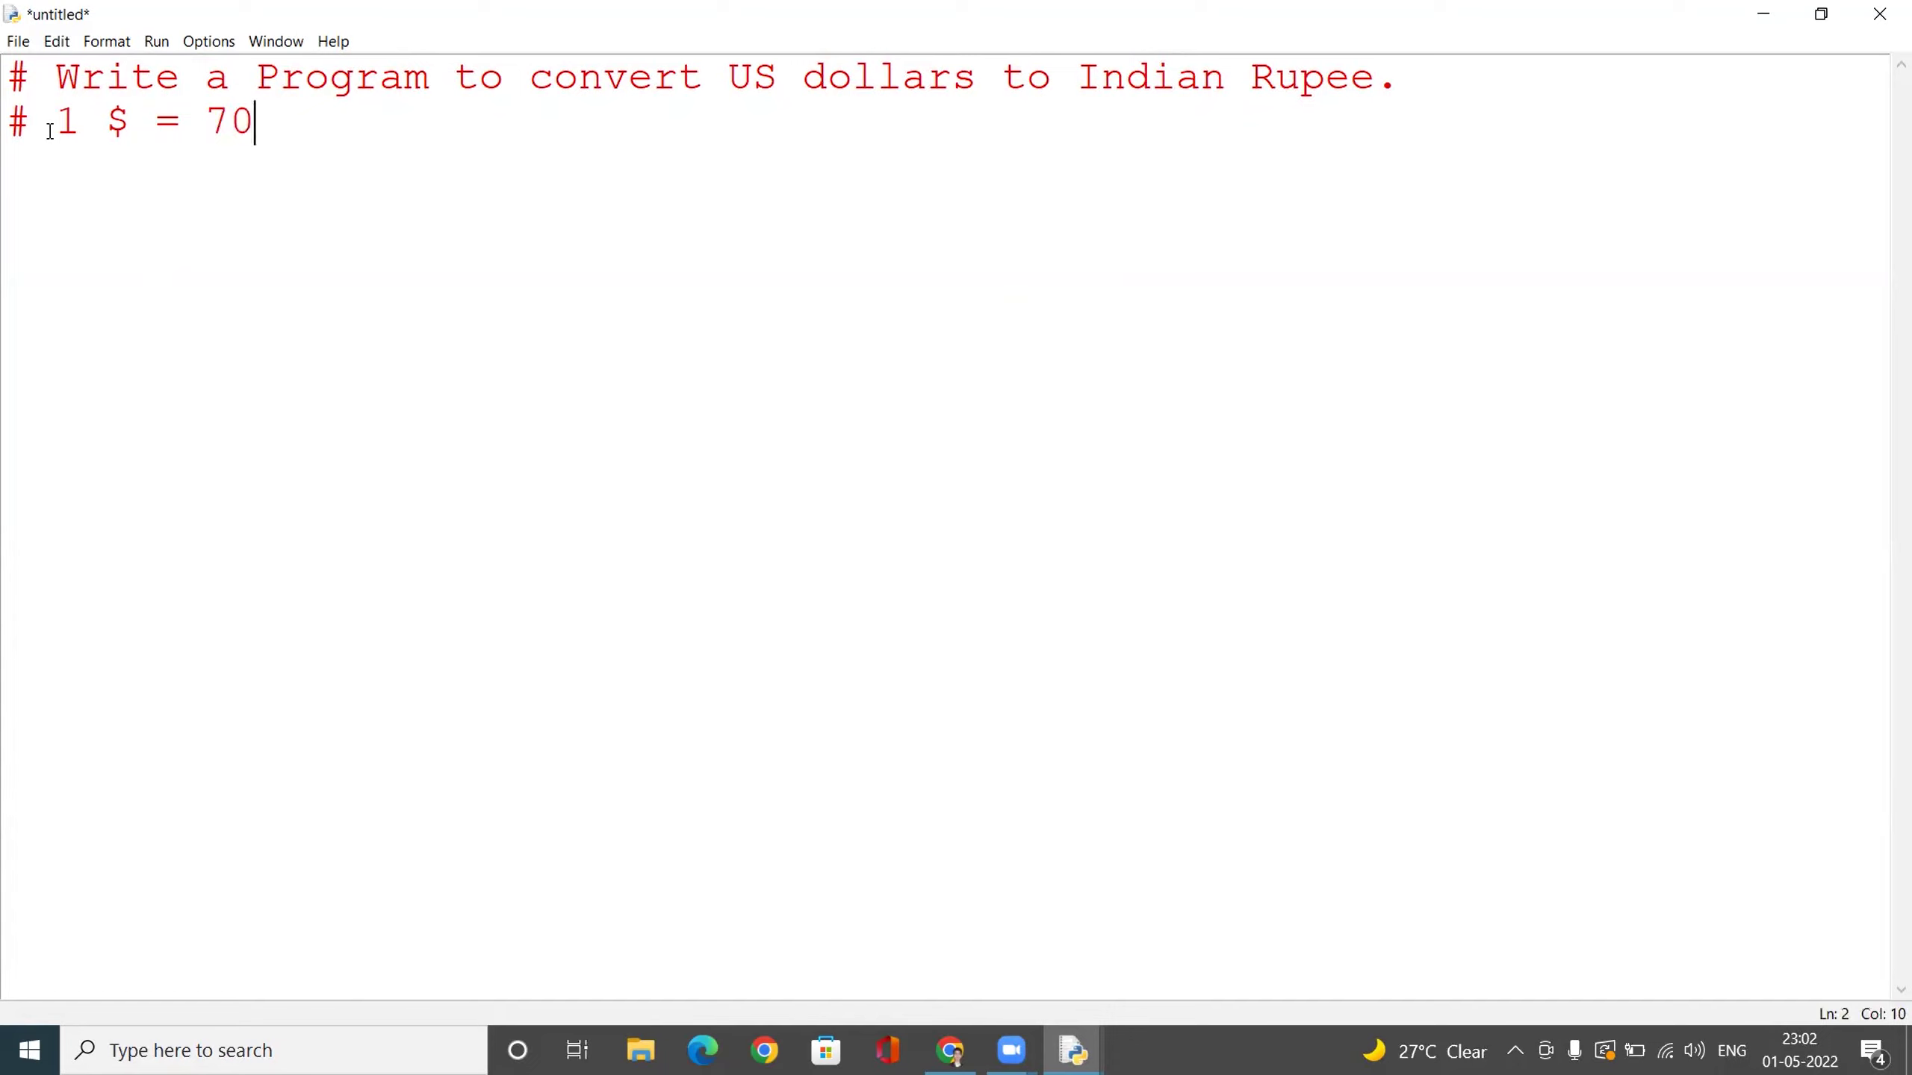
pyautogui.write('r')
pyautogui.write('s')
pyautogui.press('Return')
pyautogui.press('Return')
pyautogui.press('BackSpace')
pyautogui.write('d')
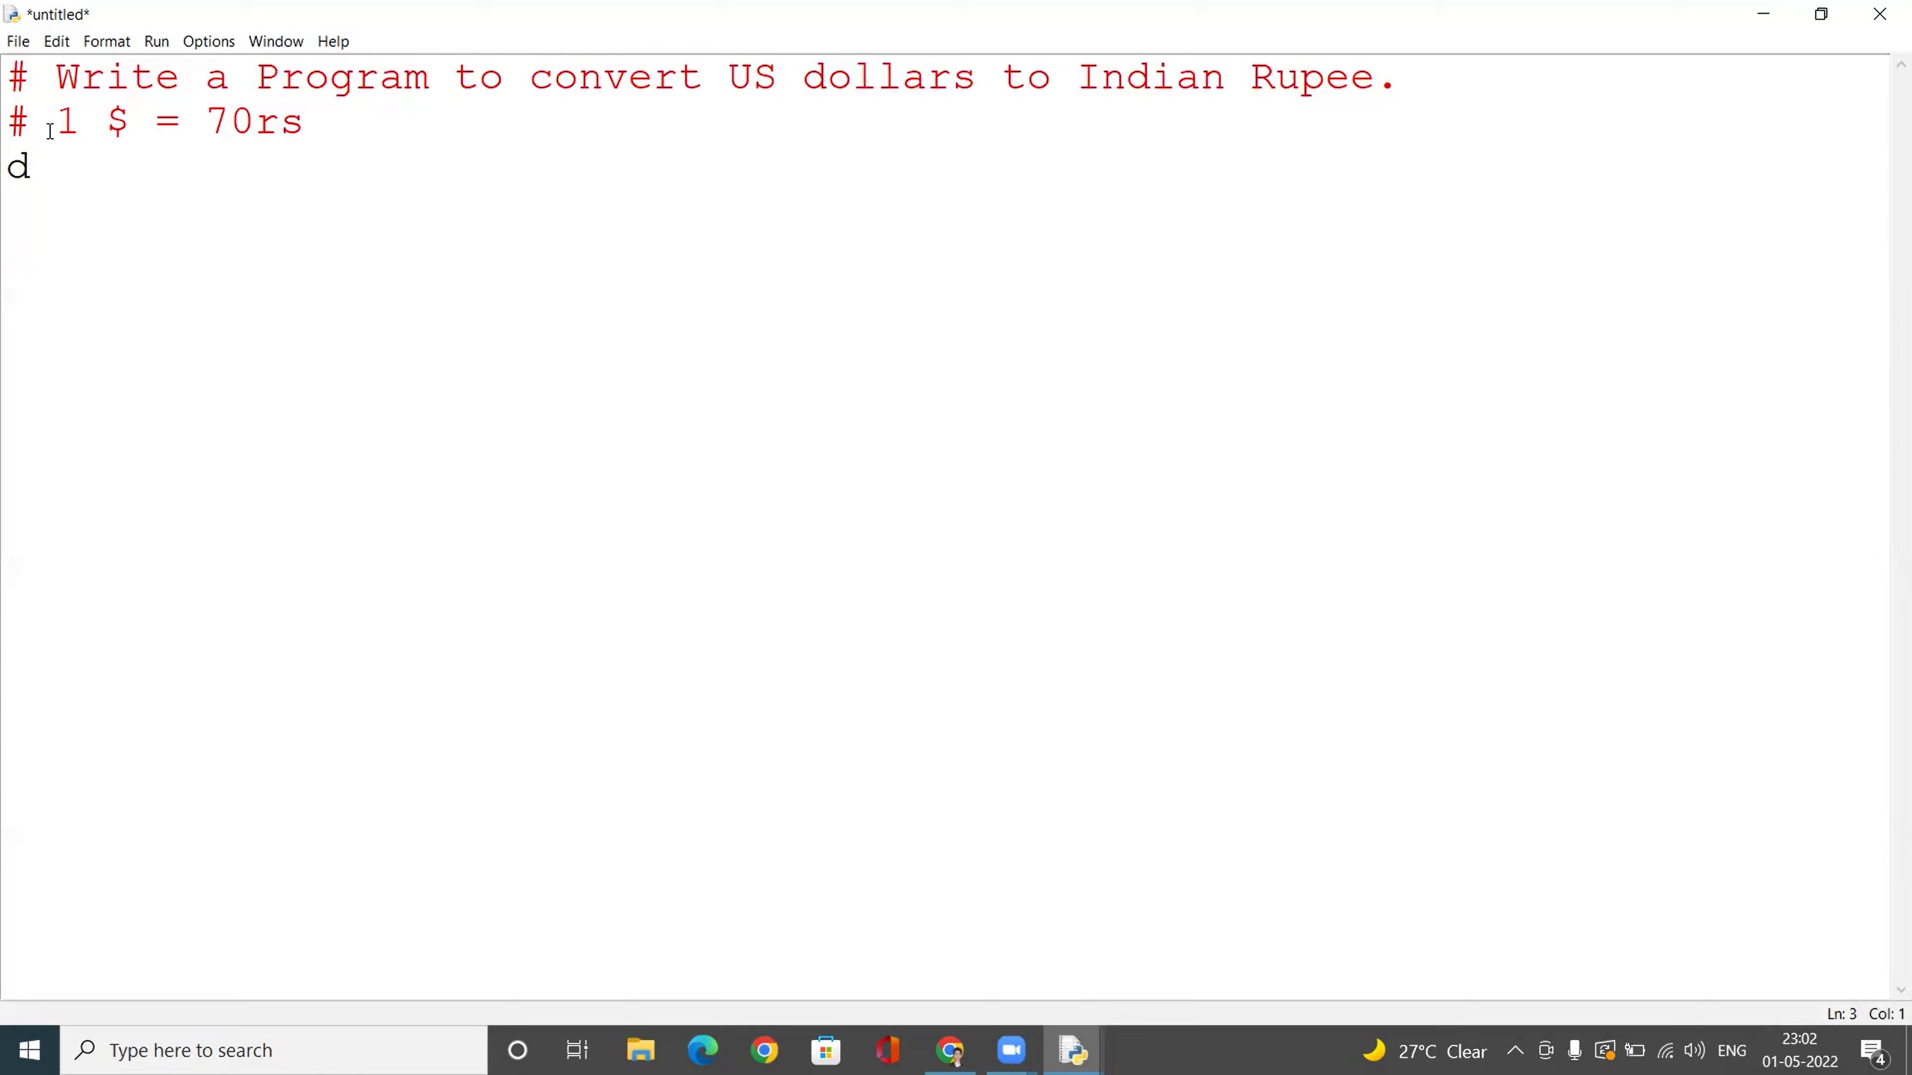
pyautogui.write('o')
pyautogui.write('llar')
pyautogui.write('s =')
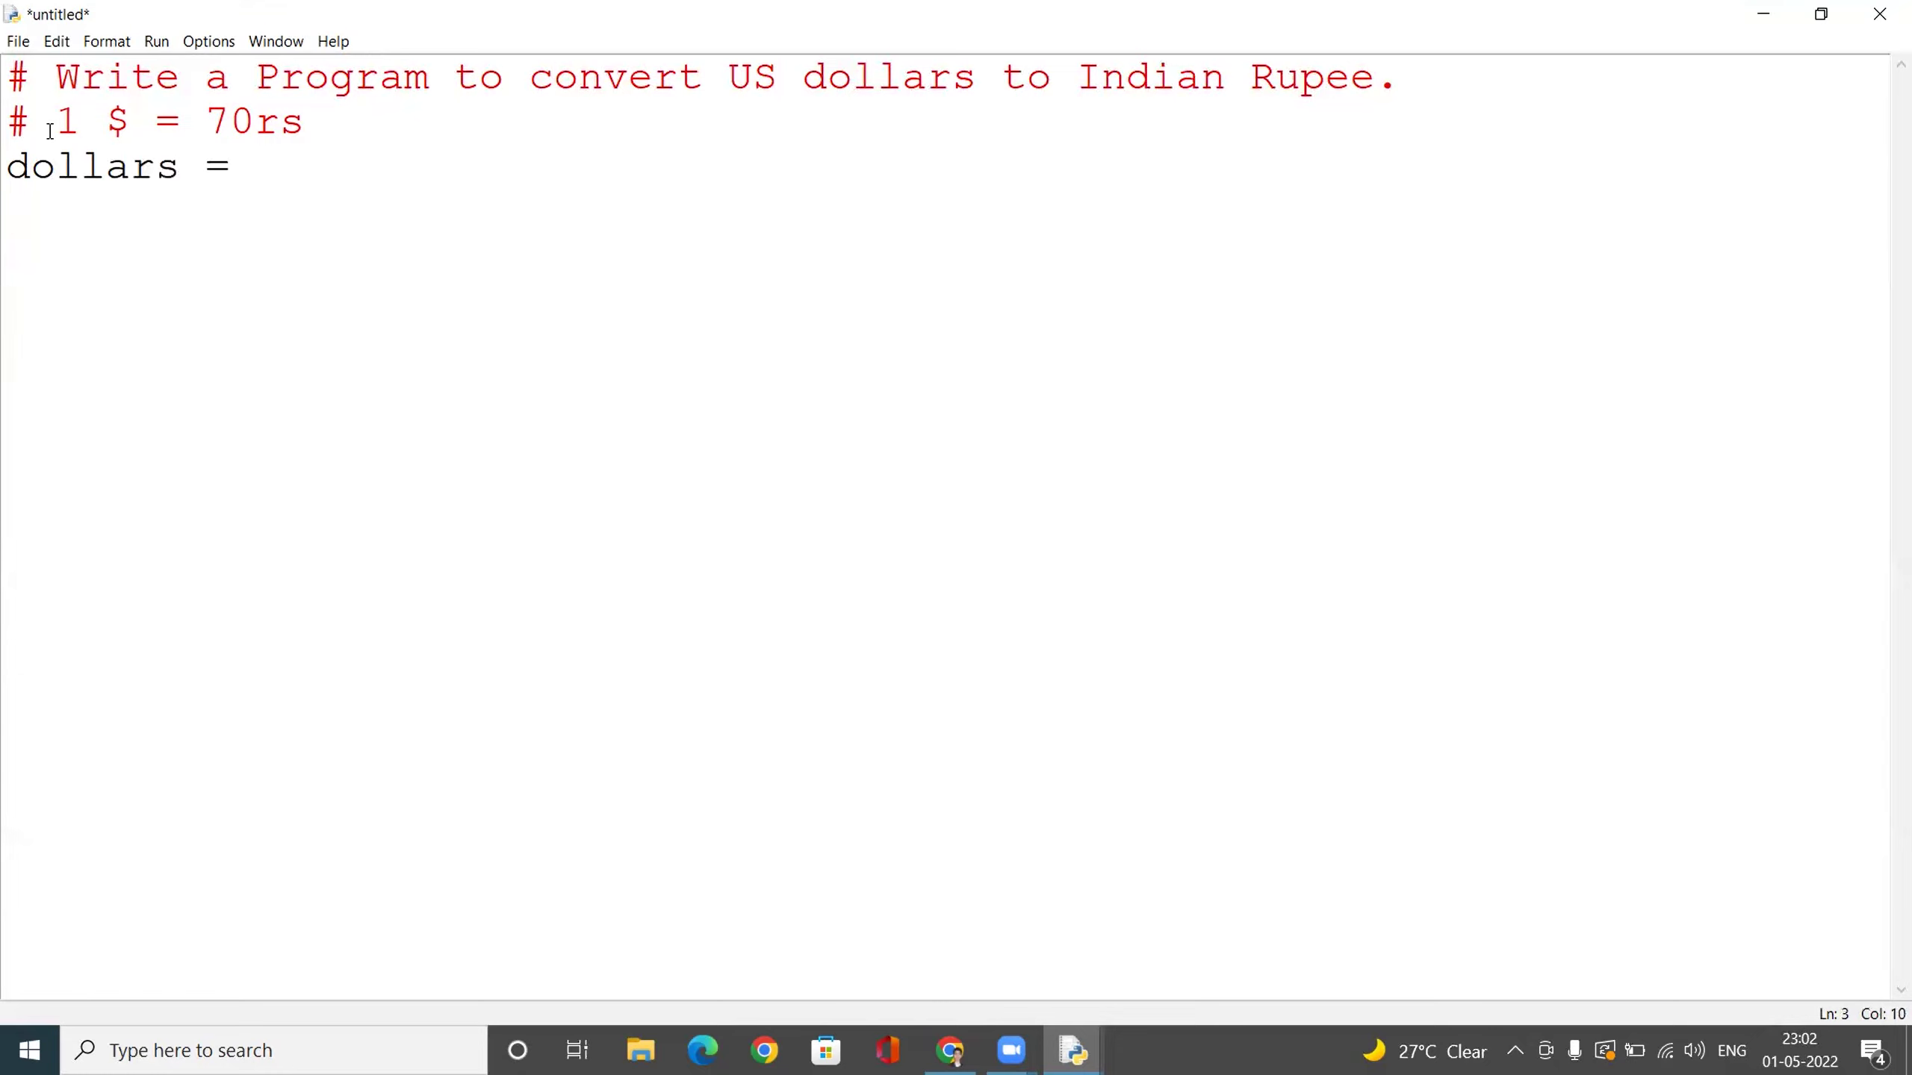
# Step: Write dollar = int(input("Enter $:")) on line 3, fixing typos, and start line 4
pyautogui.press('Left')
pyautogui.press('Left')
pyautogui.press('Left')
pyautogui.press('BackSpace')
pyautogui.press('Right')
pyautogui.press('Right')
pyautogui.press('Right')
pyautogui.write('inr')
pyautogui.press('BackSpace')
pyautogui.write('t(')
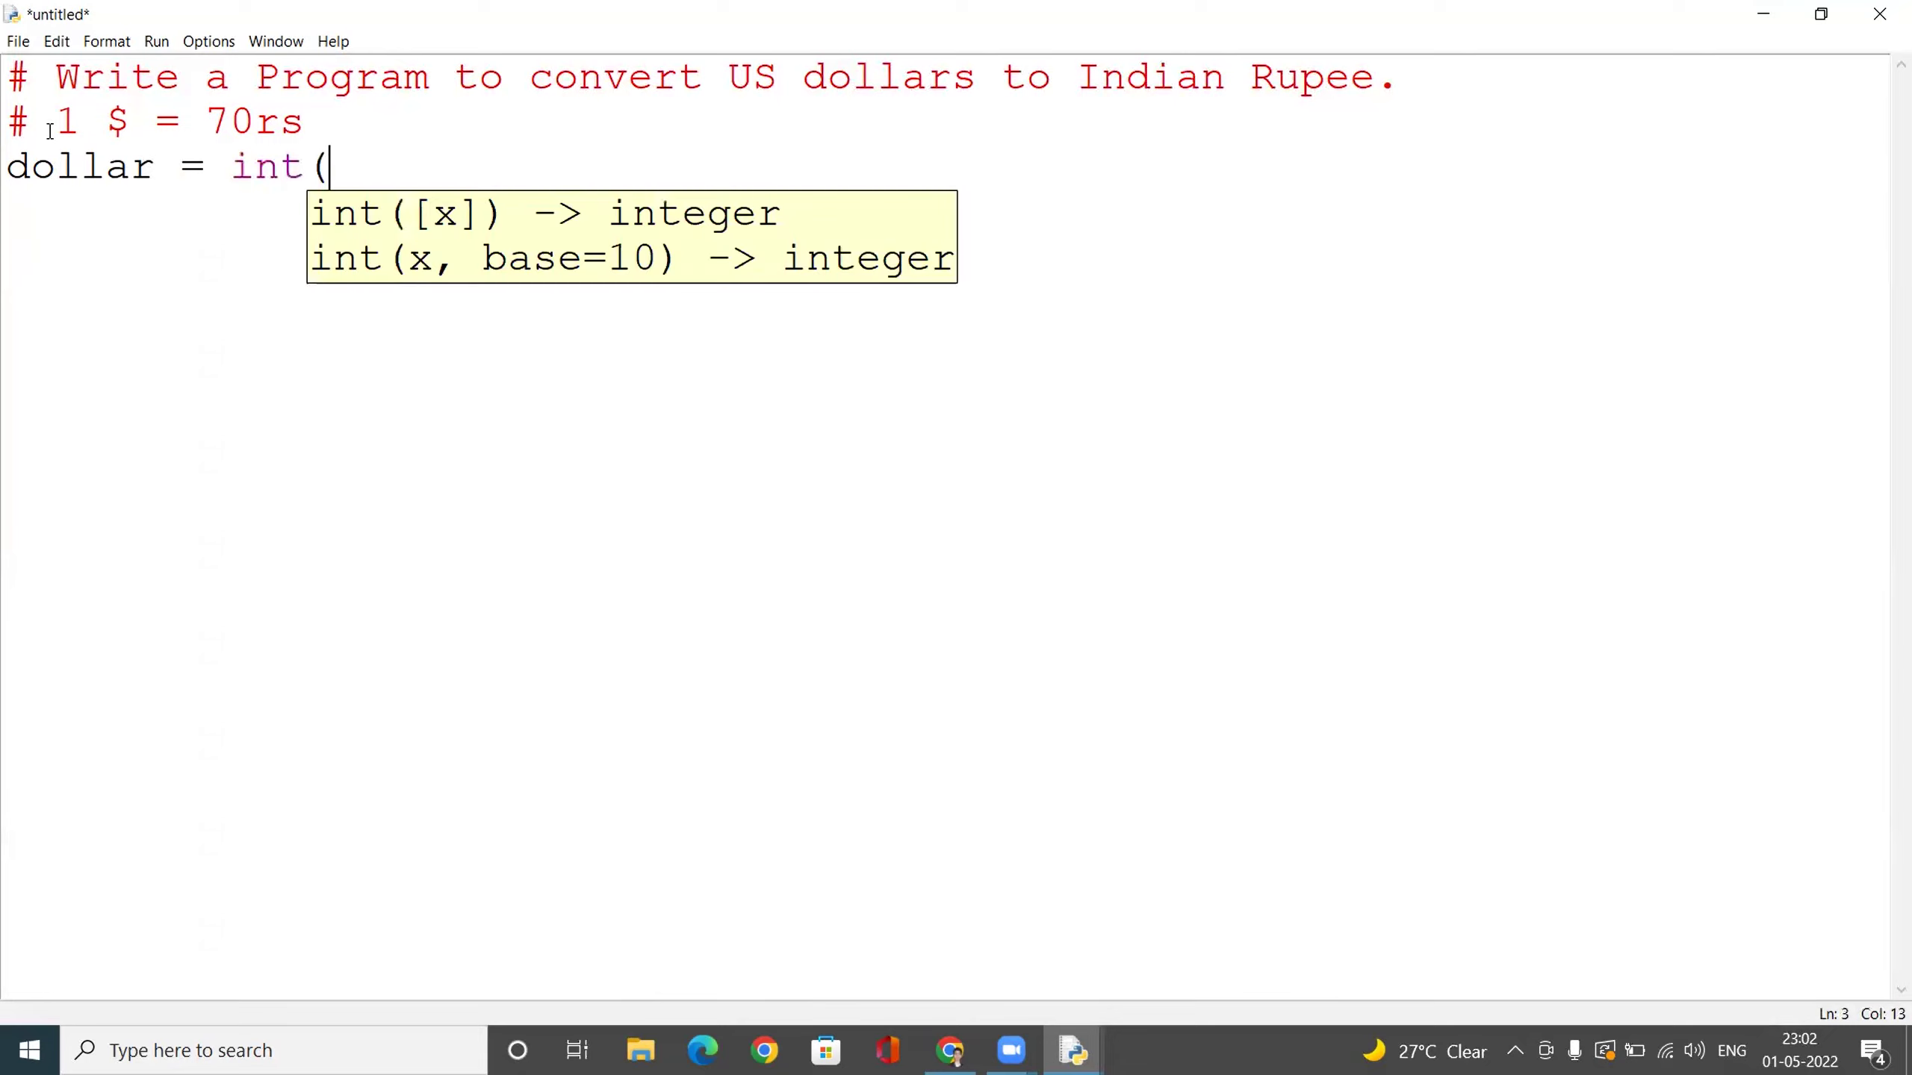
pyautogui.write('in')
pyautogui.write('p')
pyautogui.write('ut')
pyautogui.write('(')
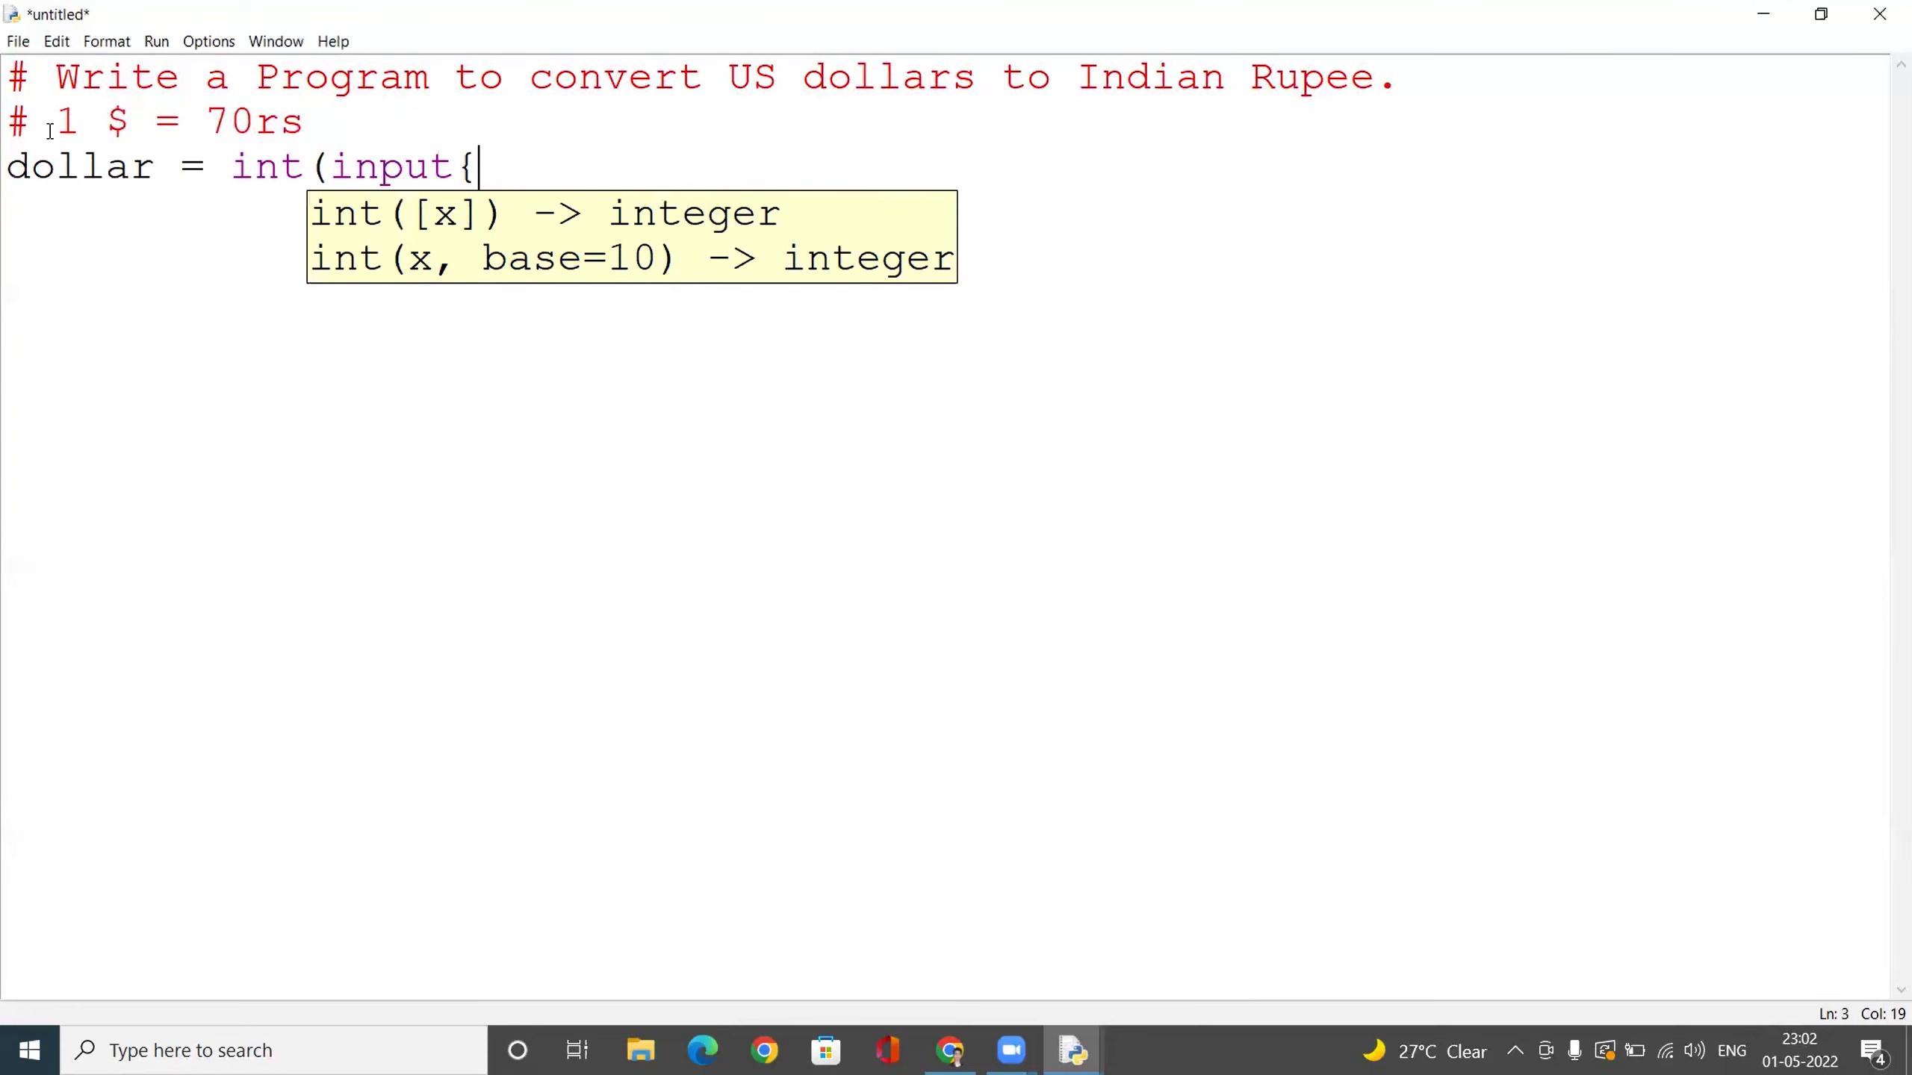
pyautogui.press('BackSpace')
pyautogui.write('()')
pyautogui.press('Left')
pyautogui.write('"')
pyautogui.write('Enter ')
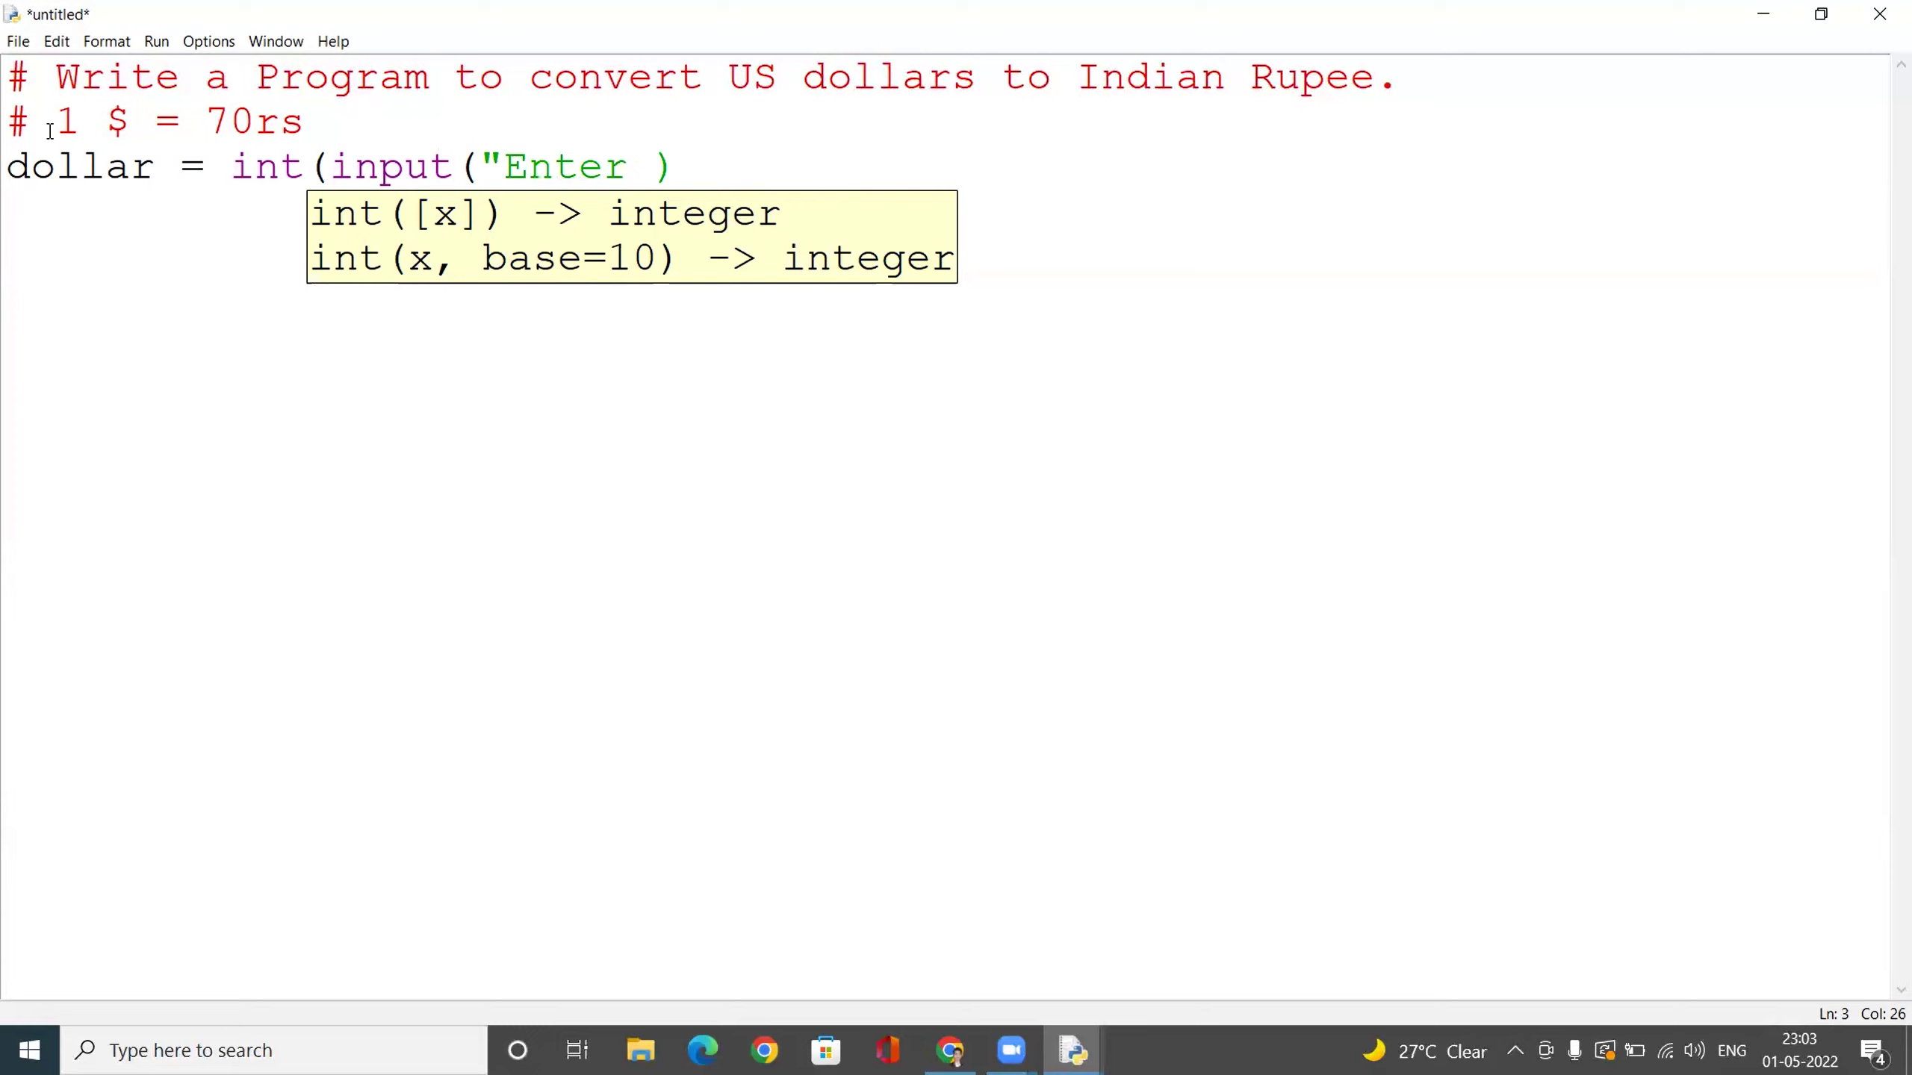
pyautogui.write('$:')
pyautogui.write('"')
pyautogui.write(')')
pyautogui.press('Return')
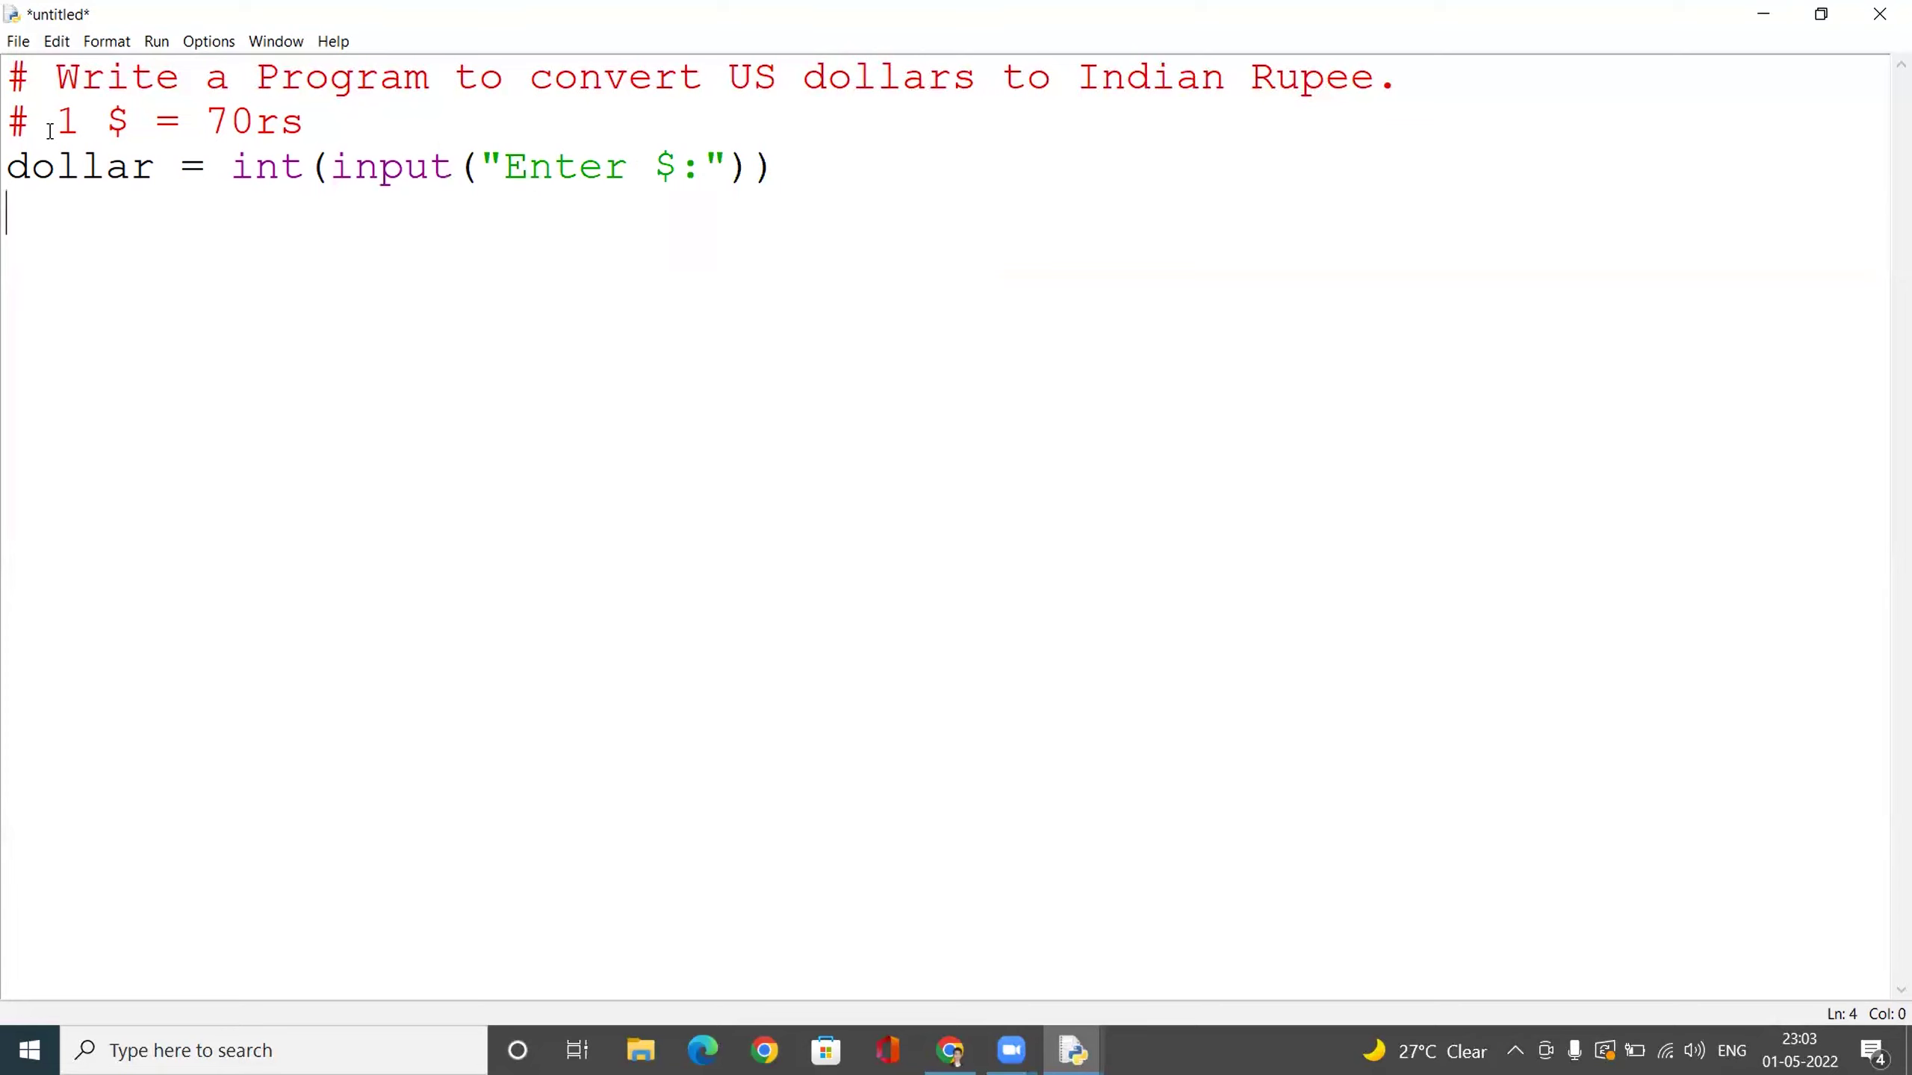
pyautogui.write('r')
pyautogui.write('s')
# Step: Write rupees = dollar * 70 on line 4, fixing typos, then return to empty line 5
pyautogui.press('BackSpace')
pyautogui.press('BackSpace')
pyautogui.write('upww')
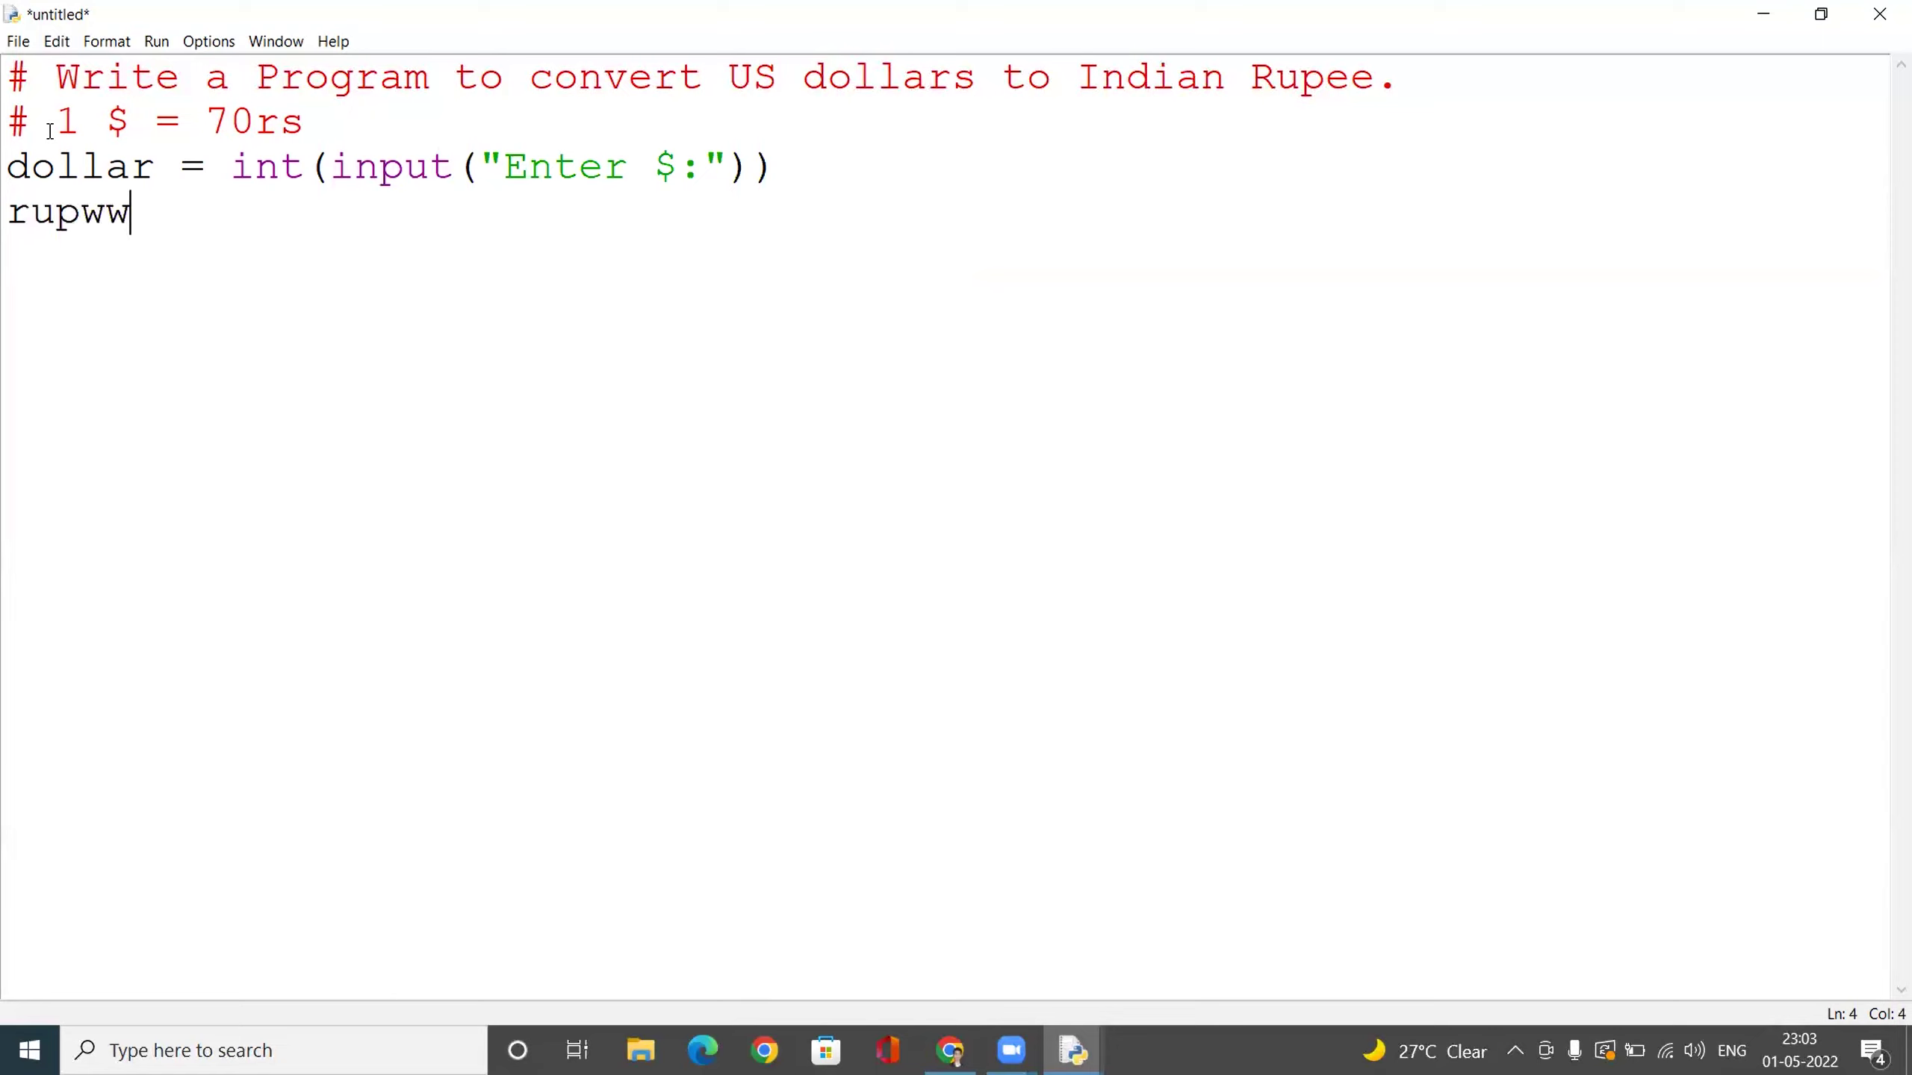
pyautogui.press('BackSpace')
pyautogui.press('BackSpace')
pyautogui.write('es')
pyautogui.press('BackSpace')
pyautogui.write('es ')
pyautogui.write('= ')
pyautogui.write('dor')
pyautogui.press('BackSpace')
pyautogui.write('ll')
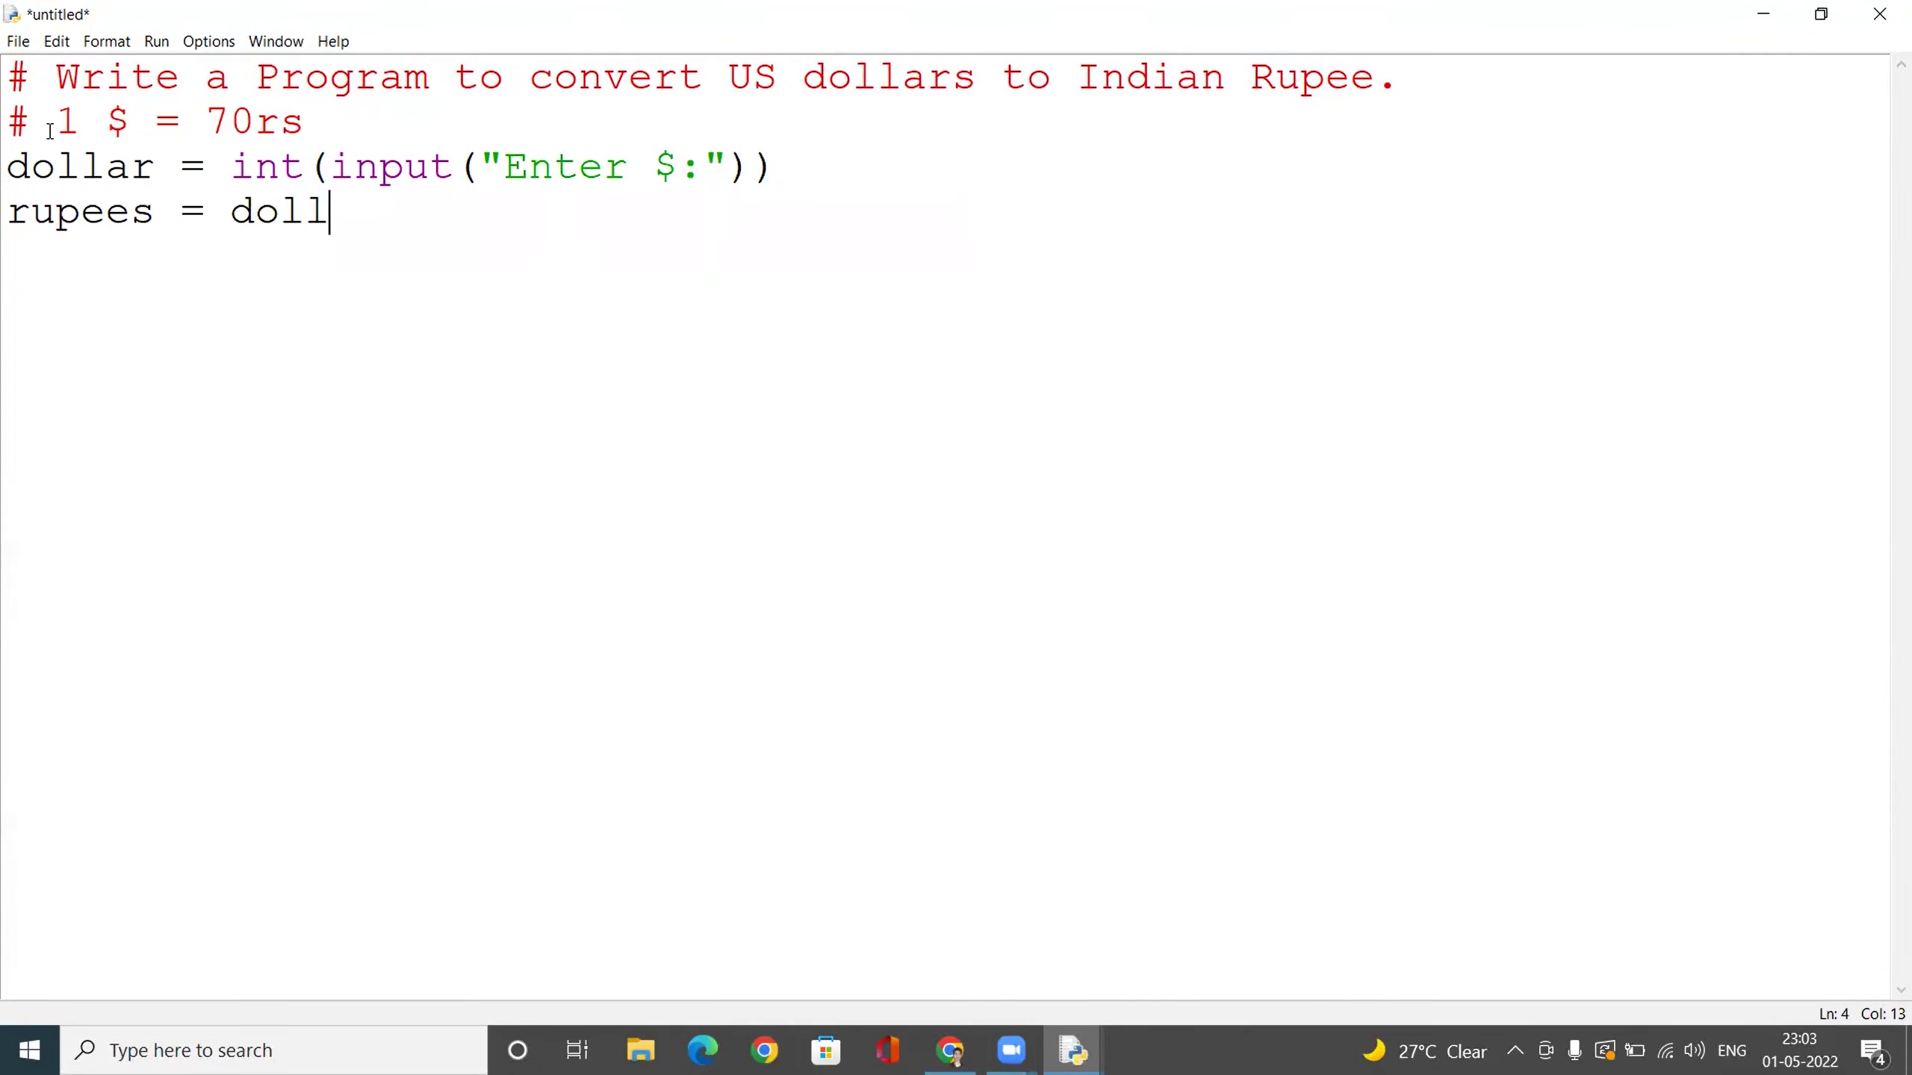
pyautogui.write('o')
pyautogui.press('BackSpace')
pyautogui.write('ar ')
pyautogui.write('* ')
pyautogui.write('70')
pyautogui.press('Return')
pyautogui.click(246, 123)
pyautogui.click(312, 274)
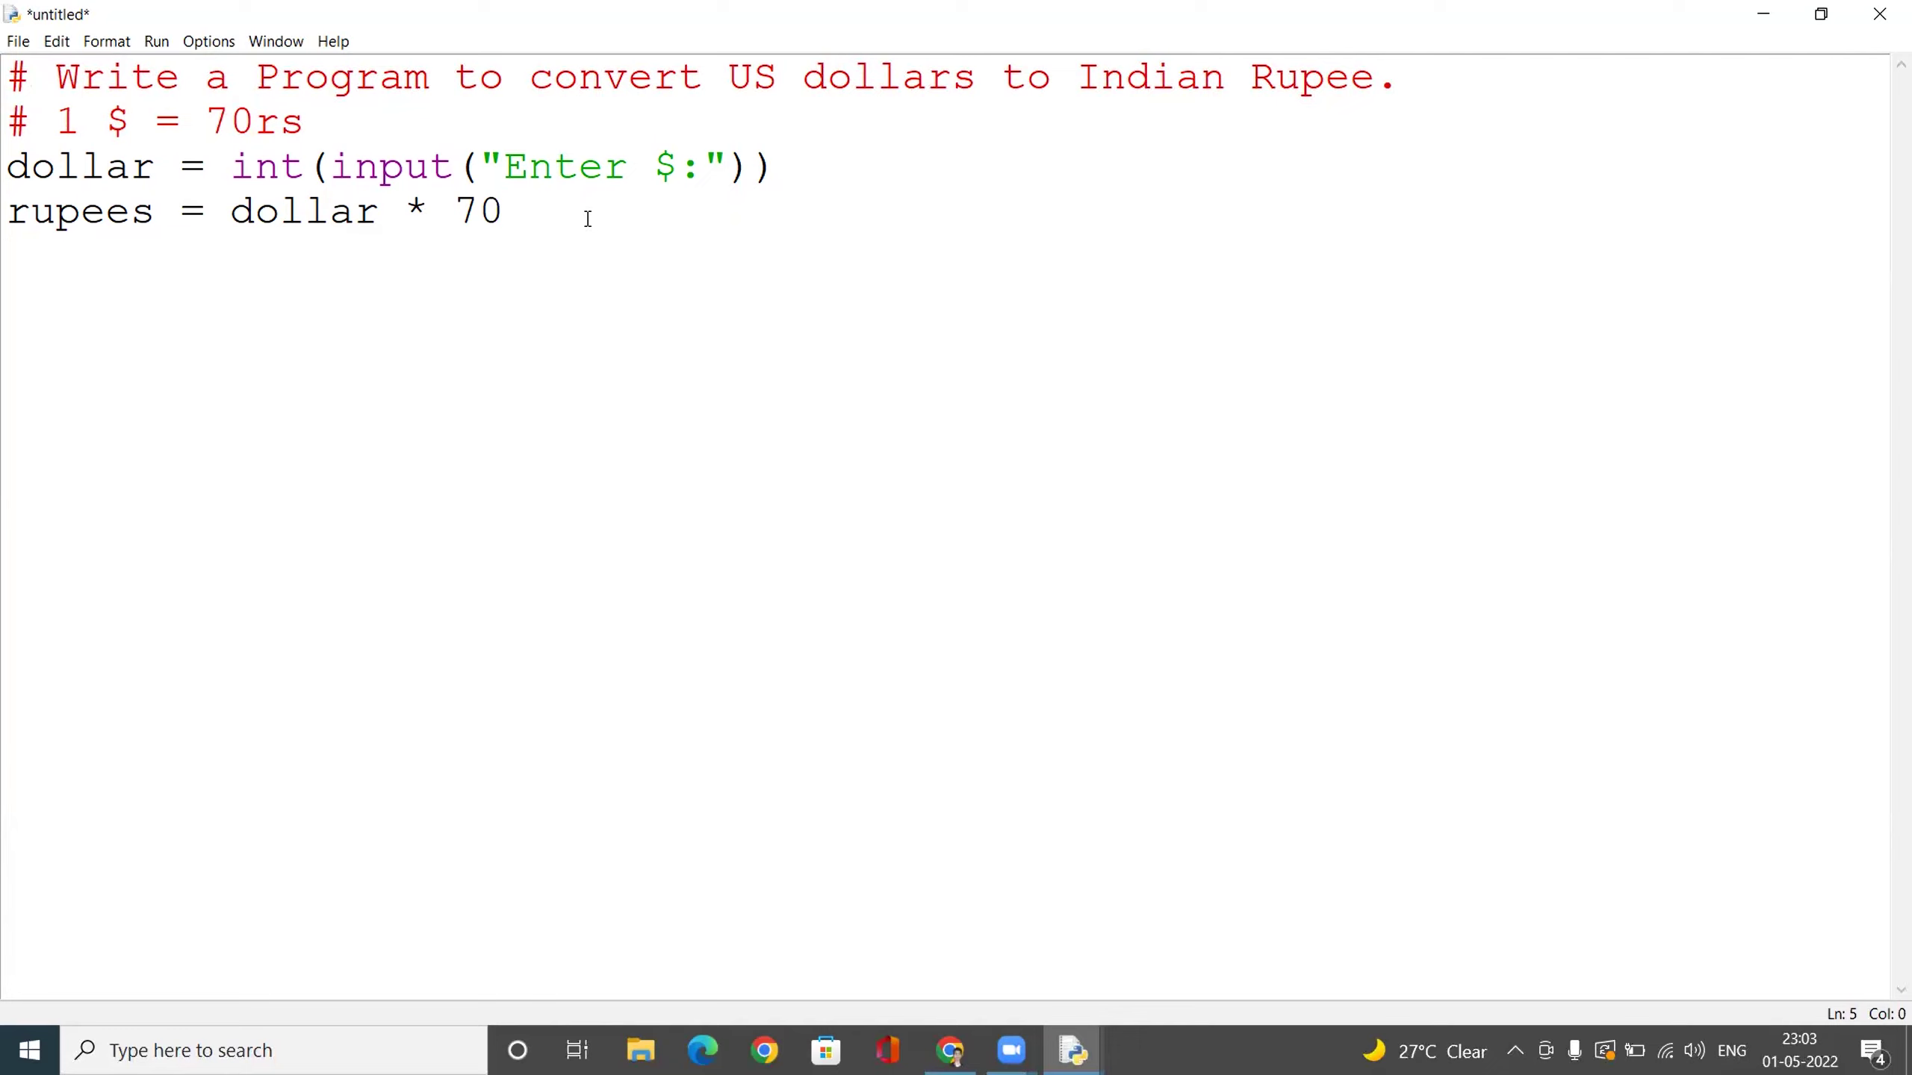
pyautogui.write('pr')
pyautogui.write('it')
# Step: Begin line 5 as print("$",dollar, fixing the misspelled print and stray characters
pyautogui.press('BackSpace')
pyautogui.write('nt')
pyautogui.write('*')
pyautogui.press('BackSpace')
pyautogui.write('(')
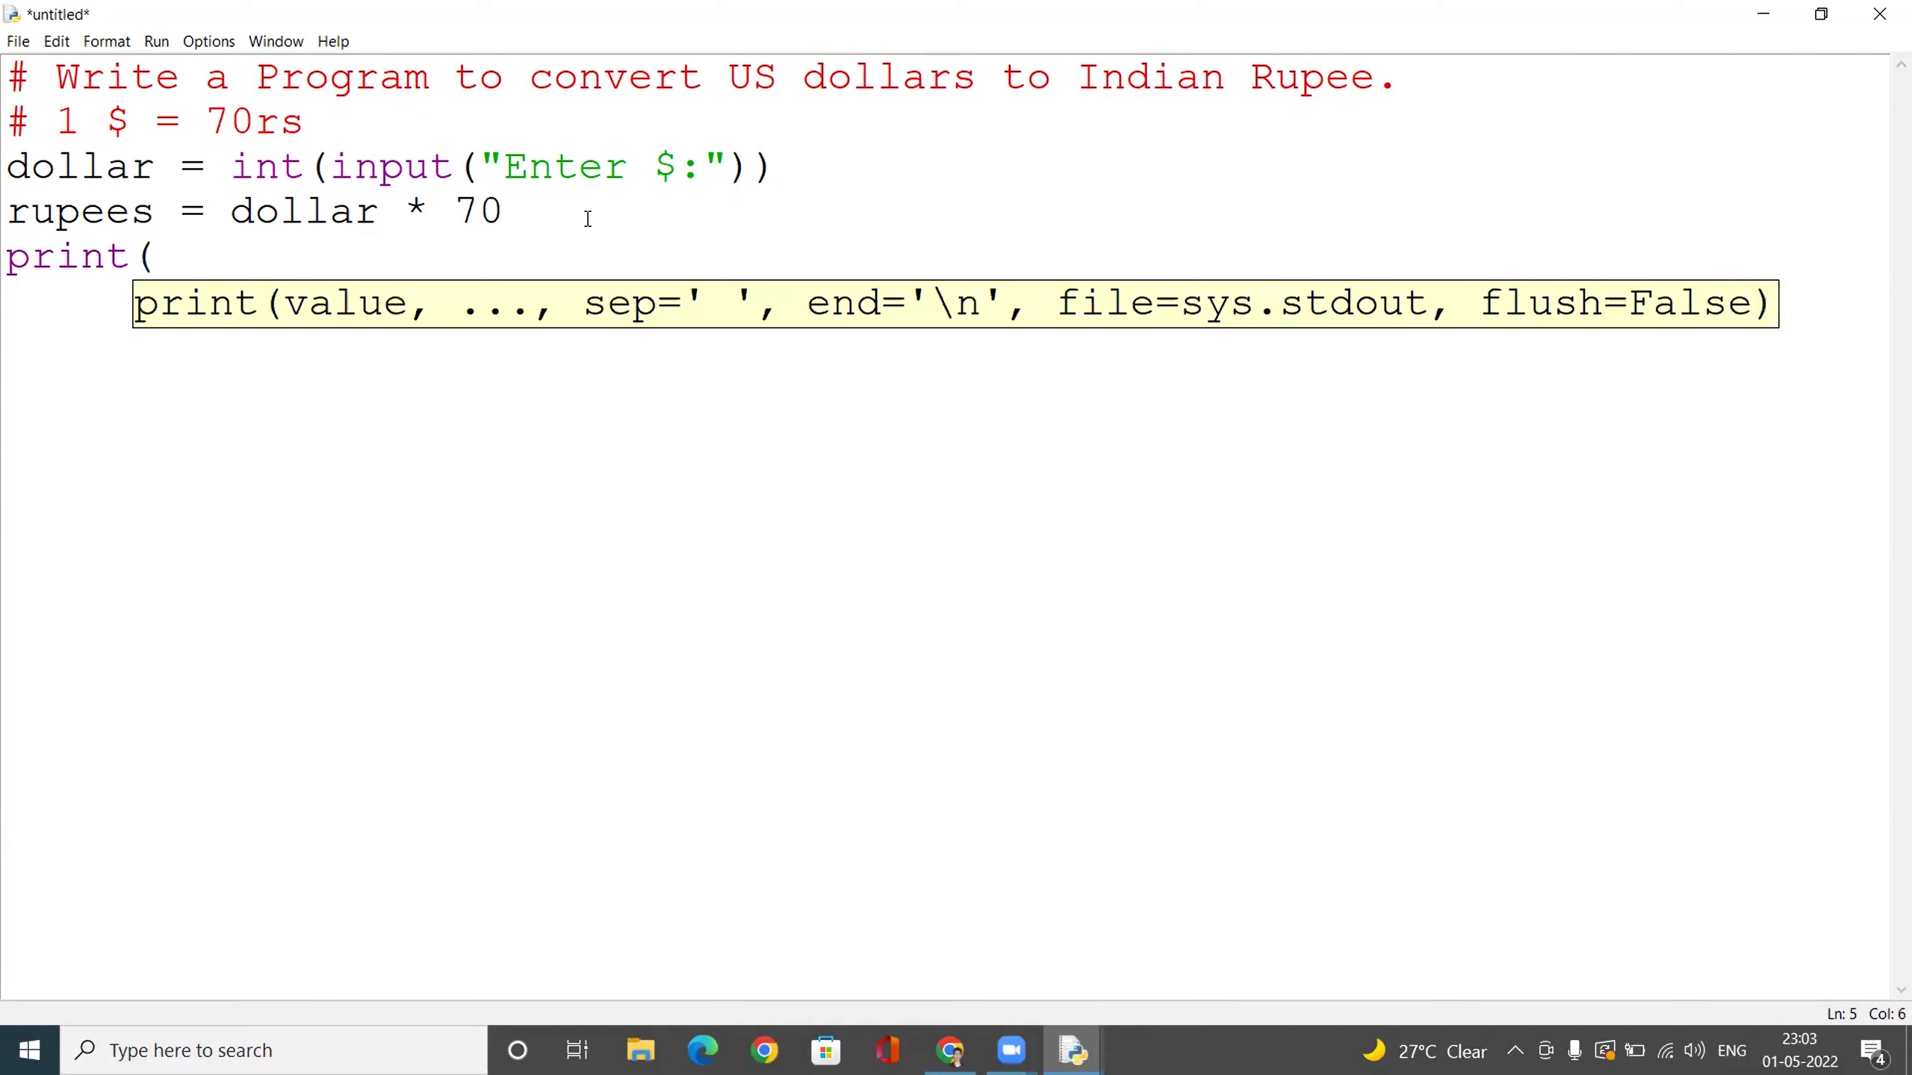
pyautogui.write(')')
pyautogui.press('Left')
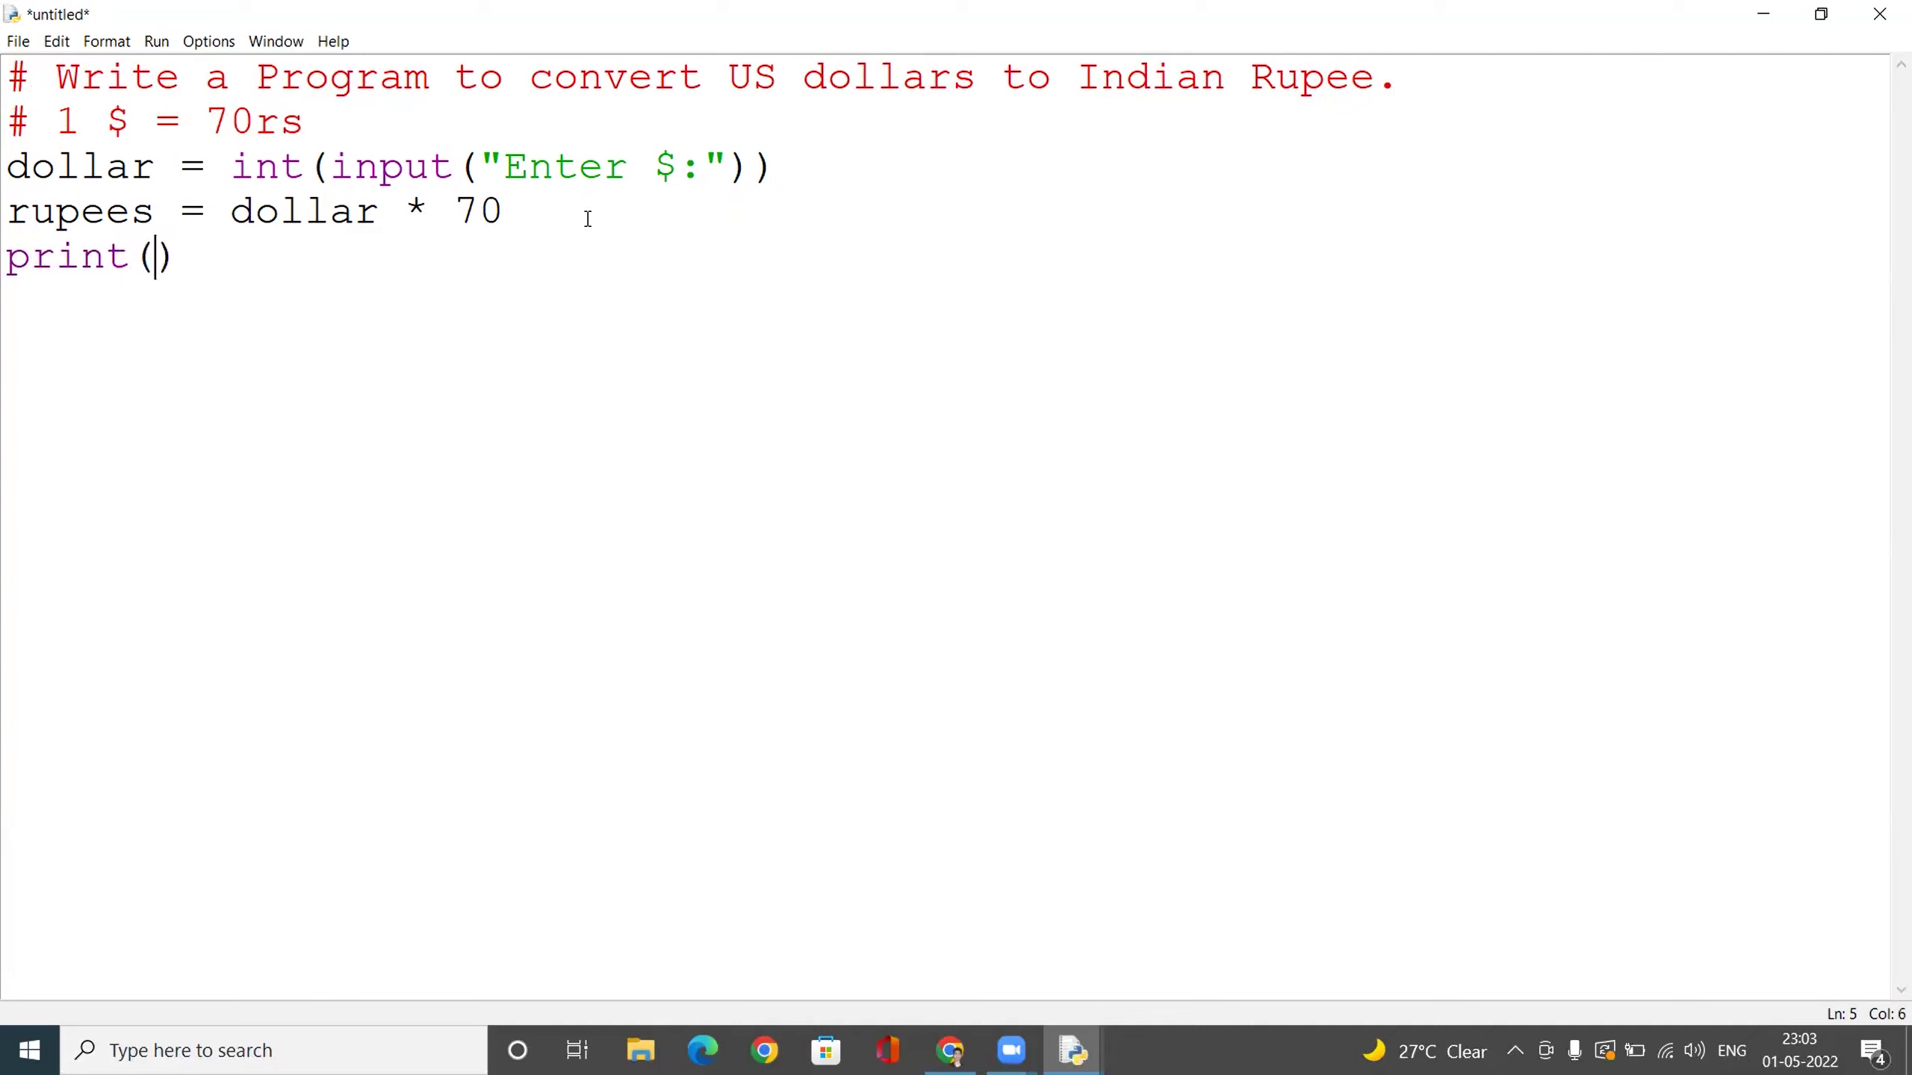
pyautogui.write('"')
pyautogui.press('BackSpace')
pyautogui.write('""')
pyautogui.press('Left')
pyautogui.write('$"')
pyautogui.write(',')
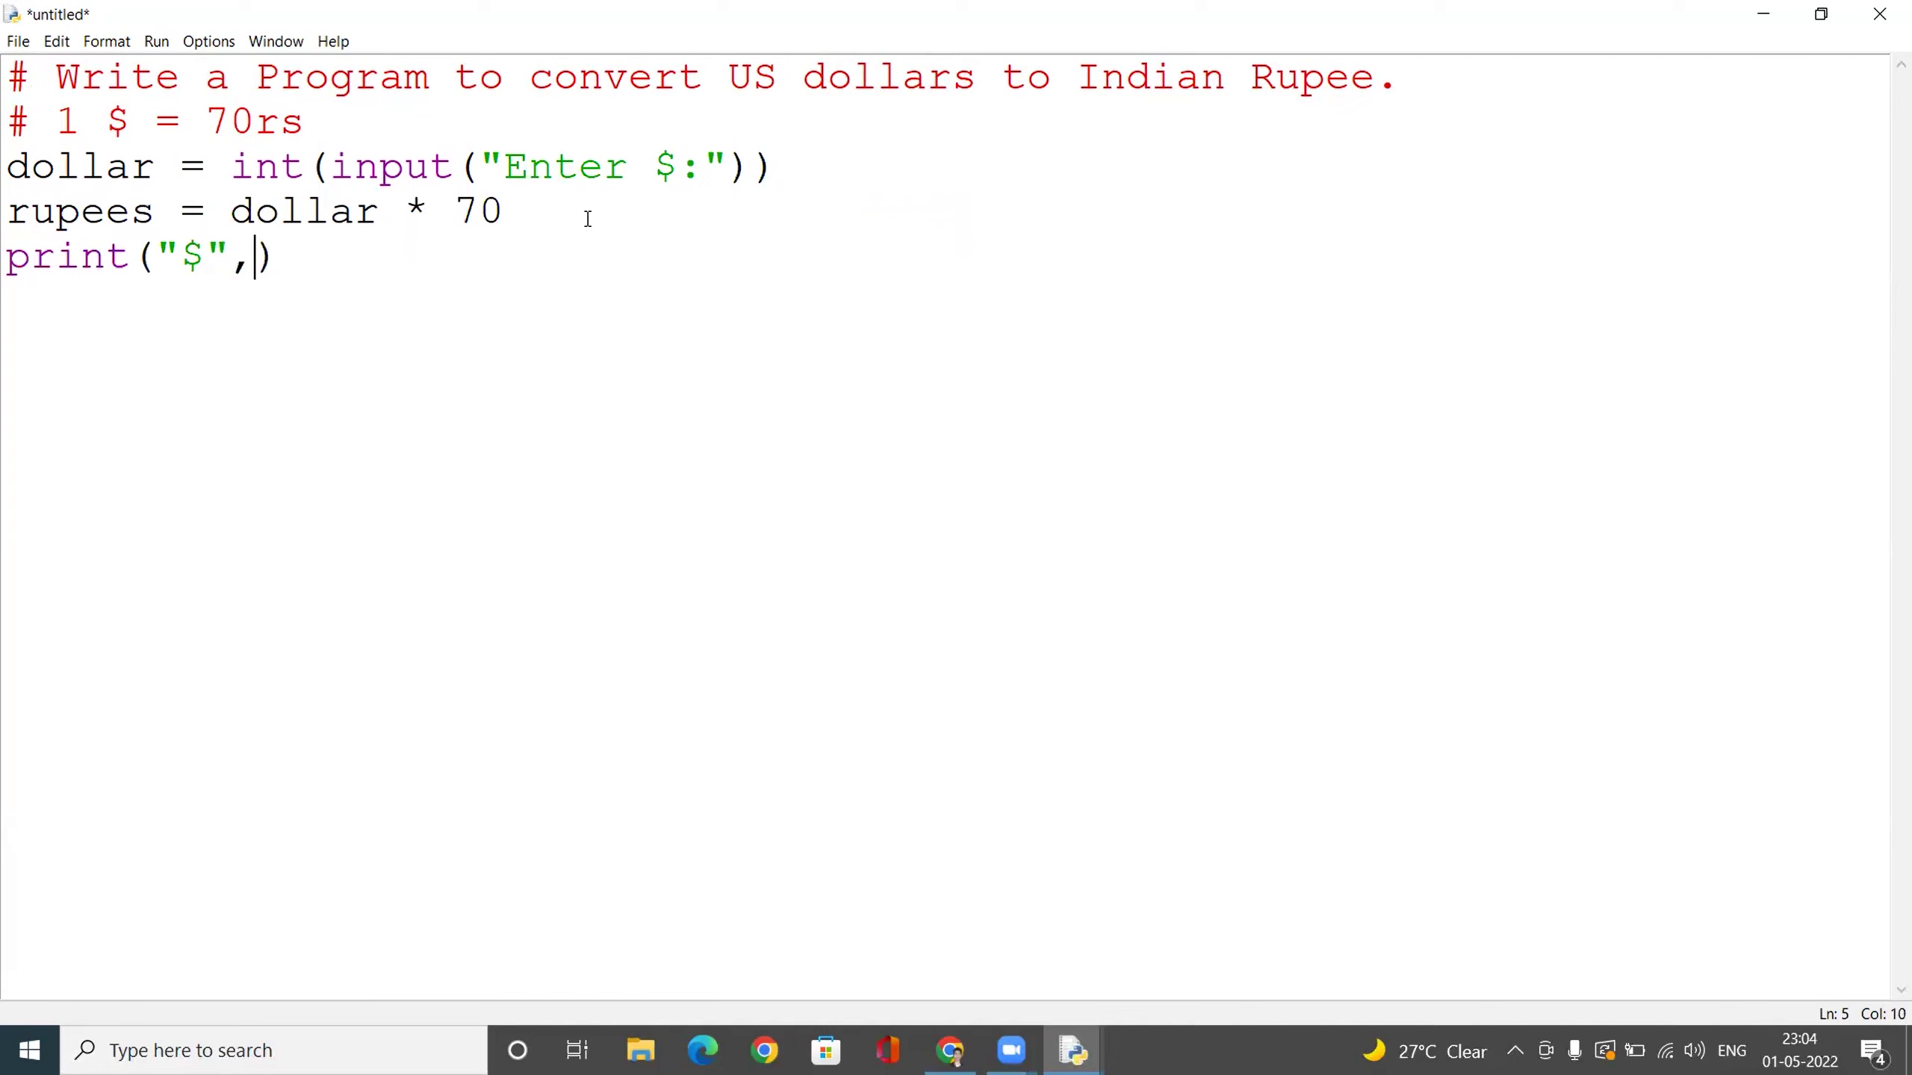
pyautogui.write('dow')
pyautogui.press('BackSpace')
pyautogui.write('ll')
pyautogui.write('ar')
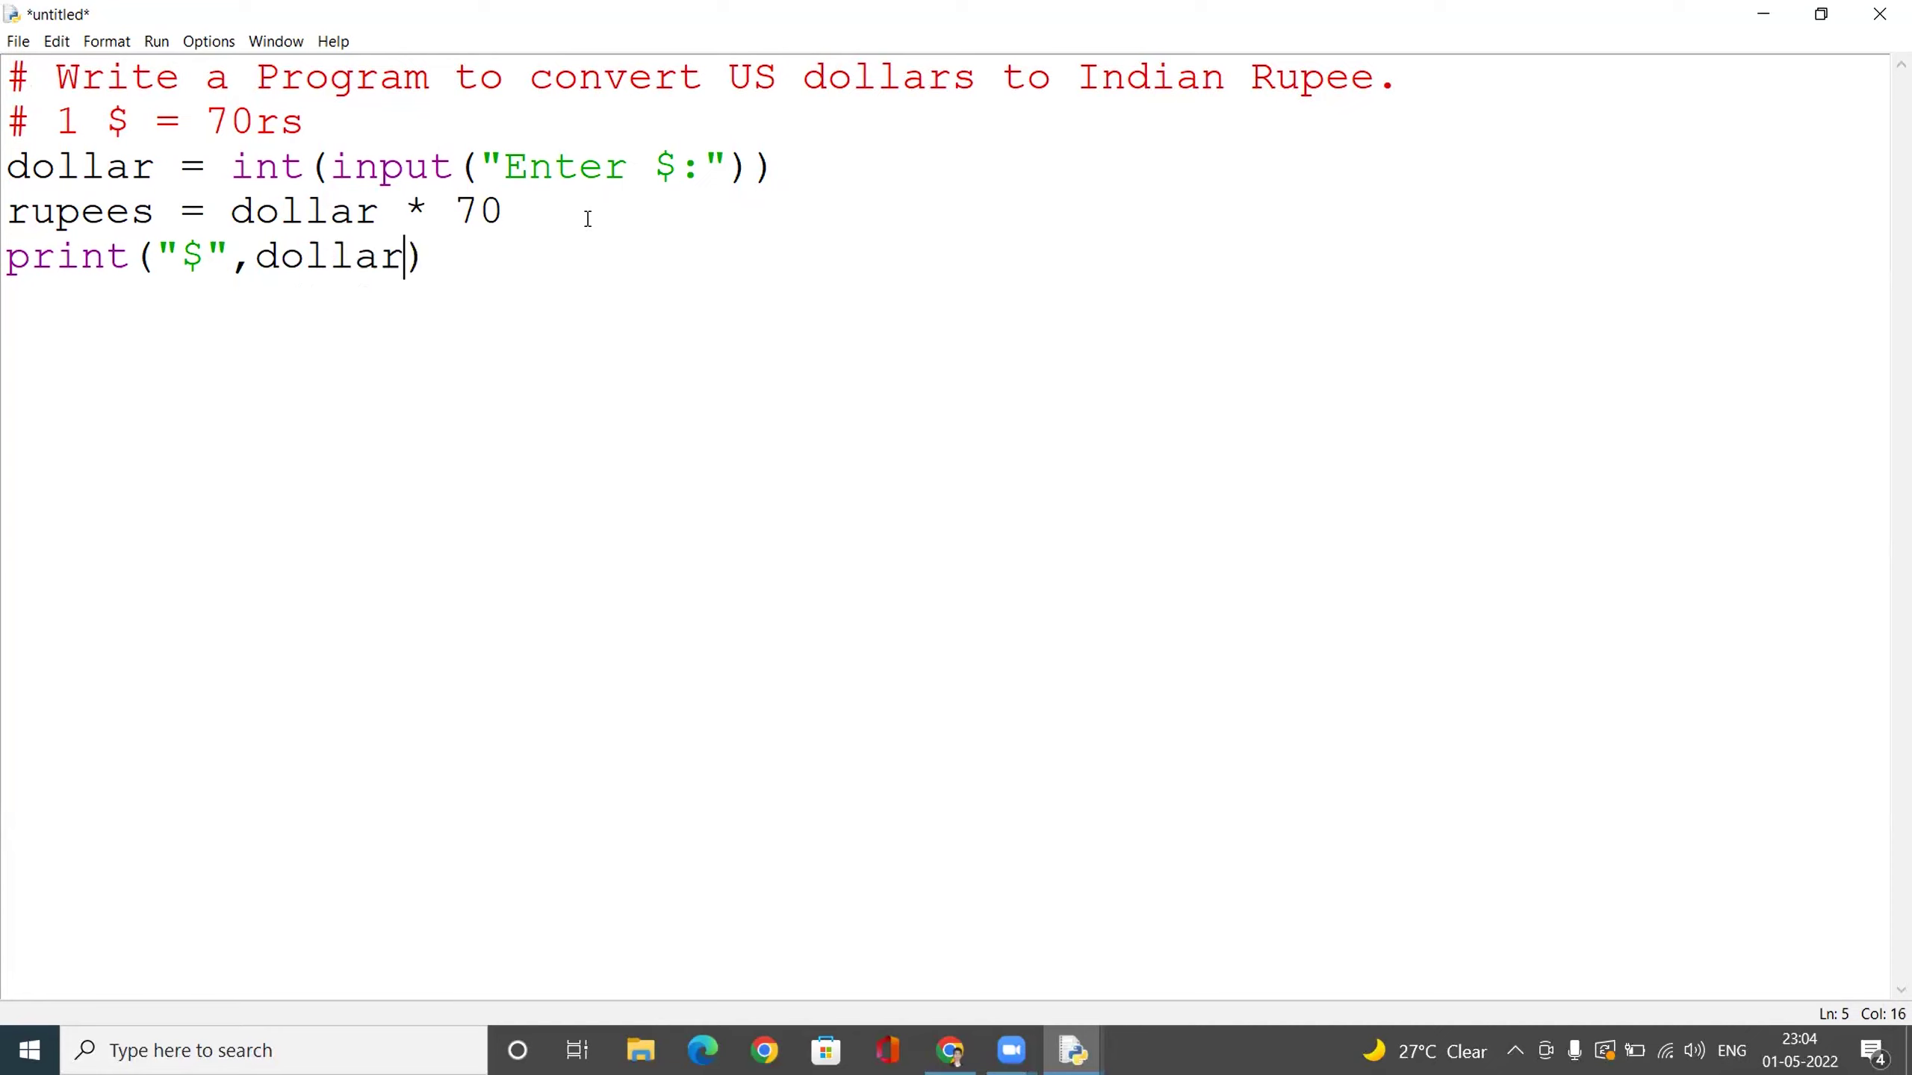
pyautogui.write(',""')
pyautogui.write('=')
# Step: Add "=","Rs",rupees so the line reads print("$",dollar,"=","Rs",rupees)
pyautogui.press('Right')
pyautogui.write('R')
pyautogui.press('BackSpace')
pyautogui.write(',')
pyautogui.write('Rs')
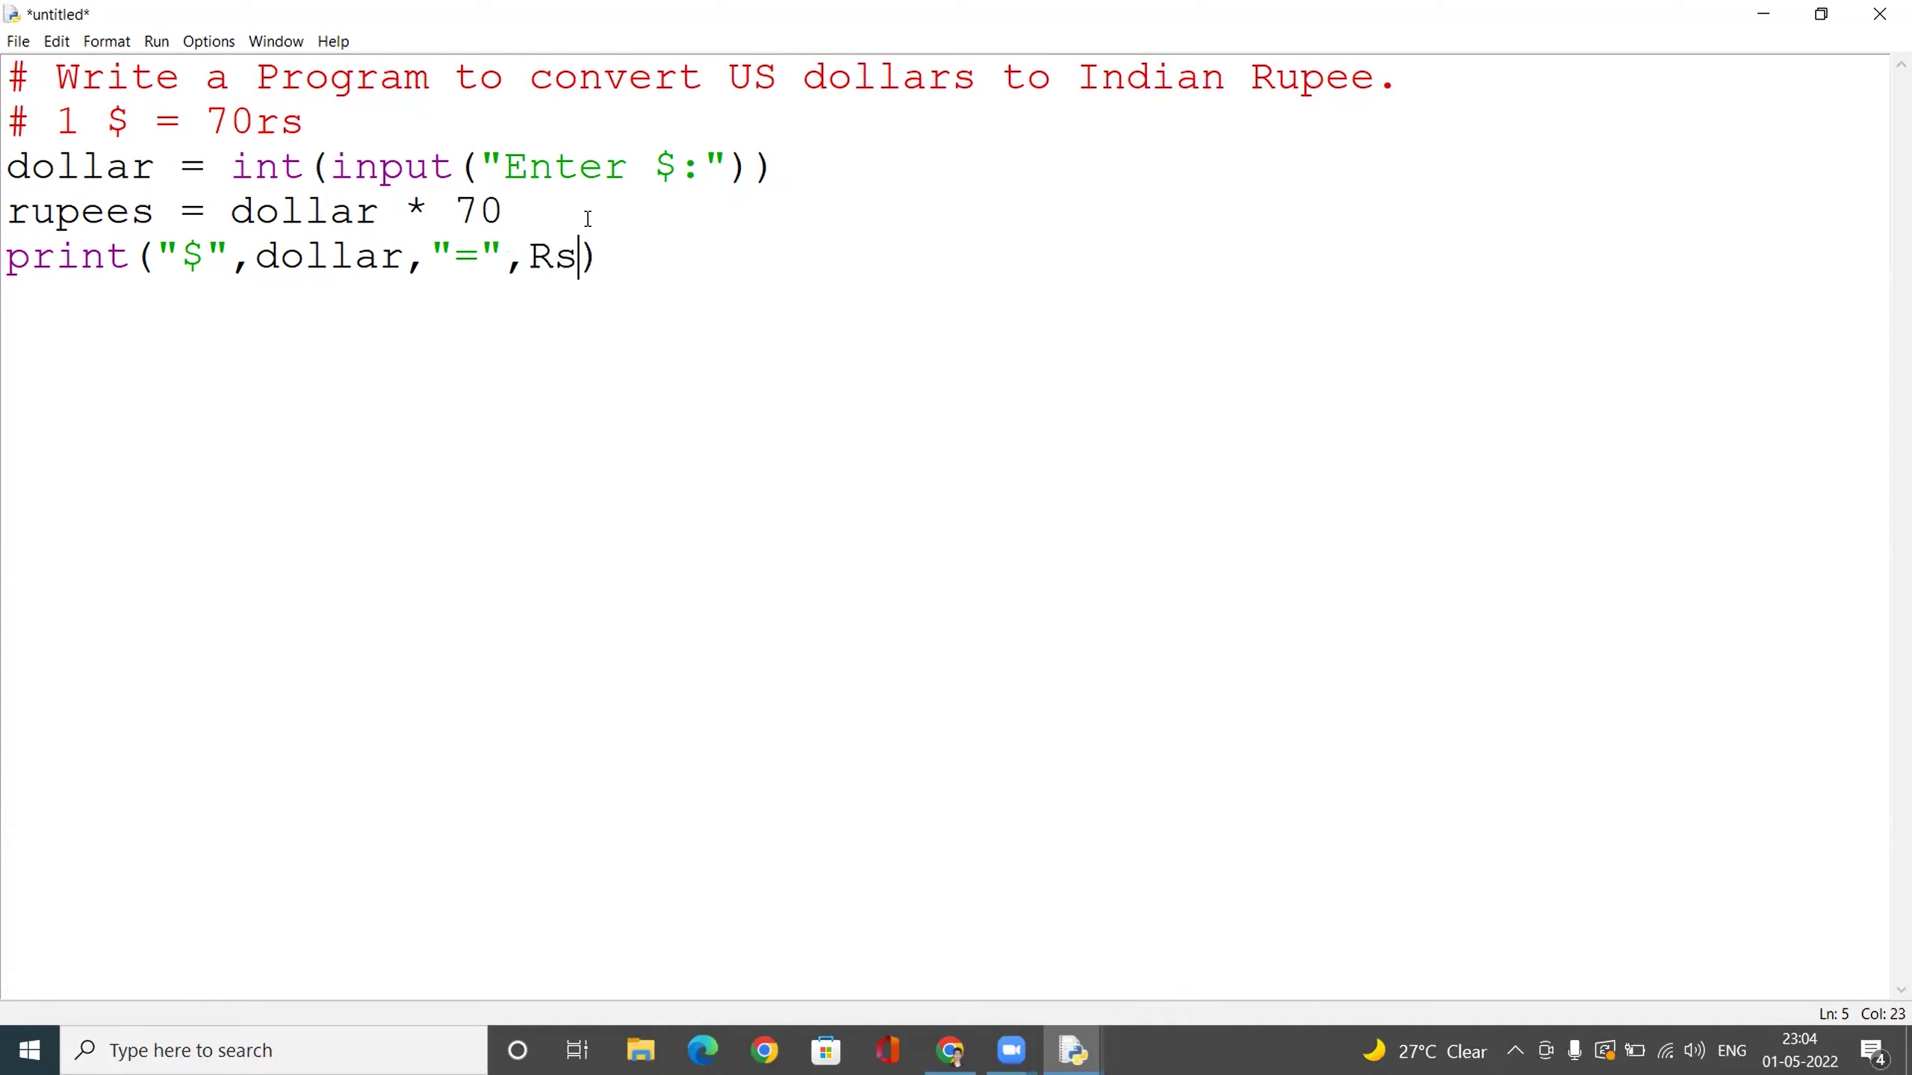
pyautogui.press('BackSpace')
pyautogui.press('BackSpace')
pyautogui.write('""')
pyautogui.press('Left')
pyautogui.write('R')
pyautogui.write('s')
pyautogui.press('Right')
pyautogui.write(',')
pyautogui.write('r')
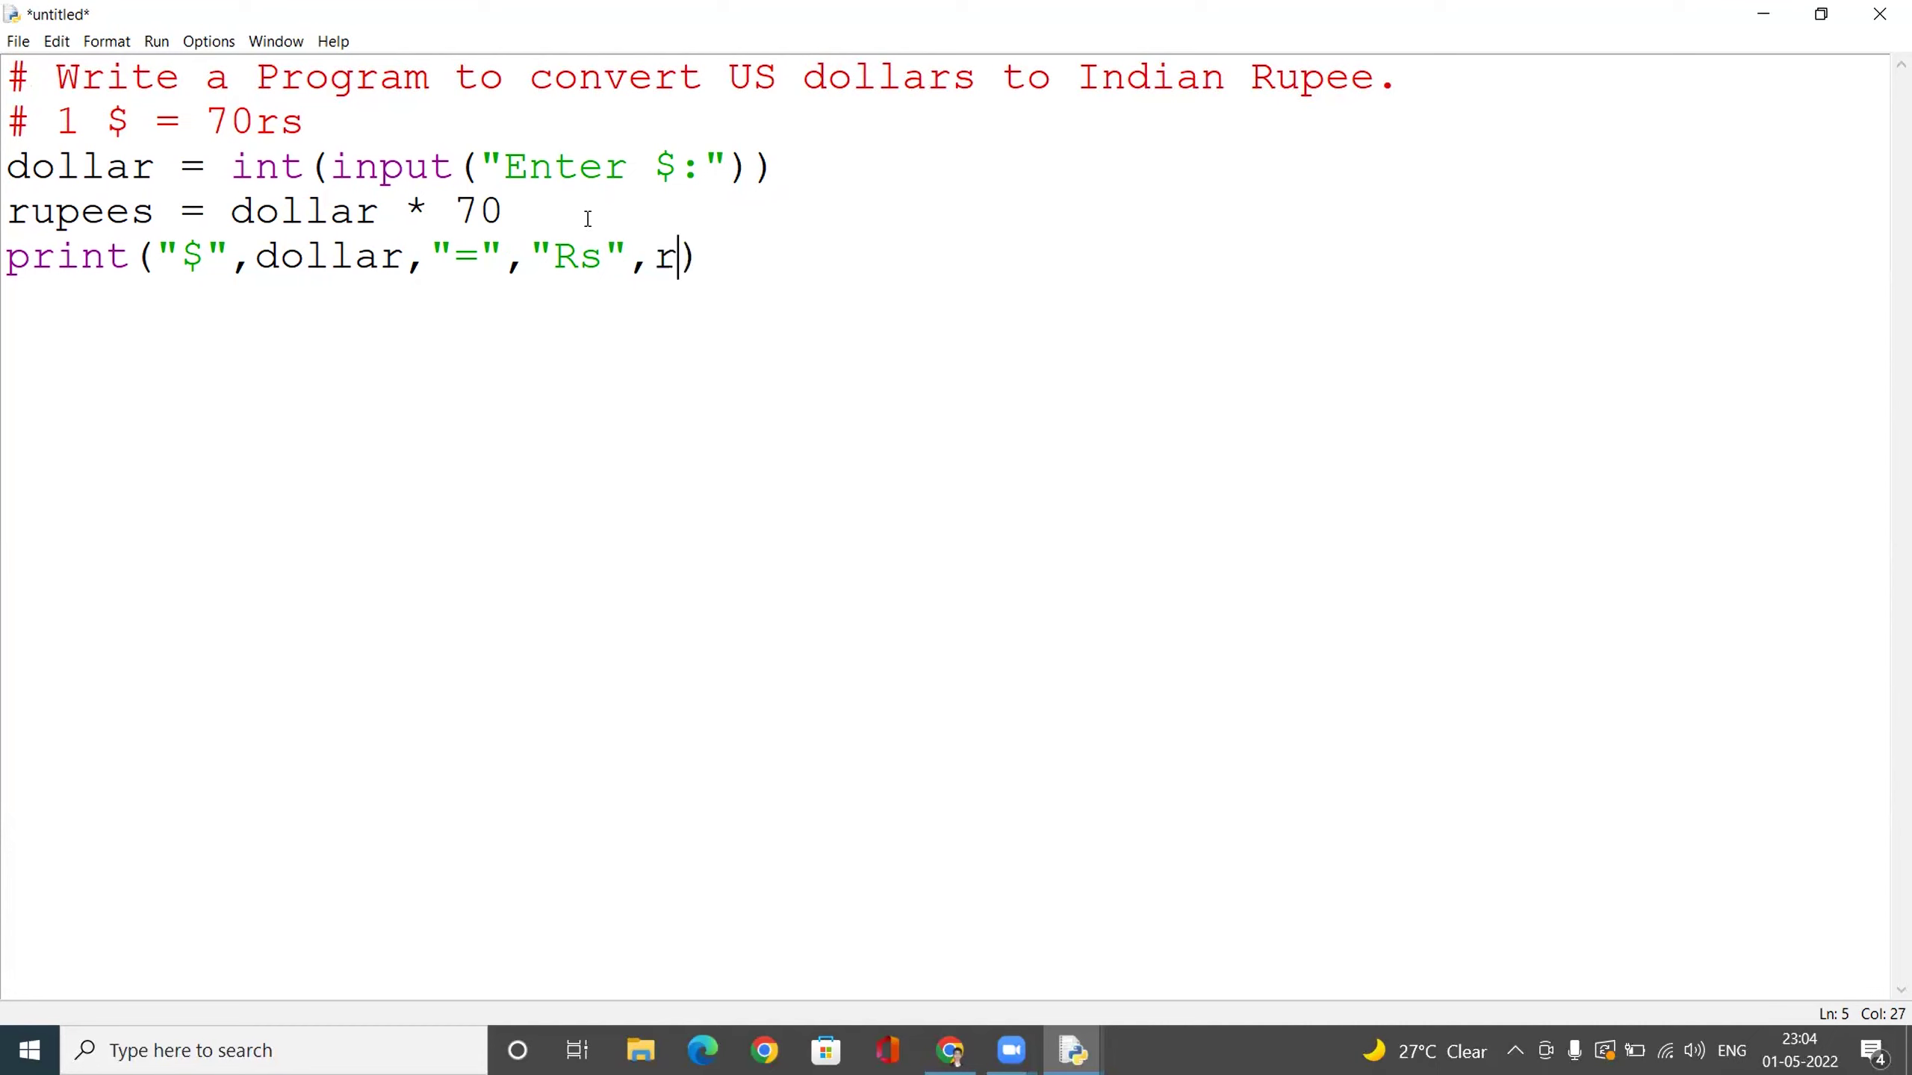
pyautogui.write('up')
pyautogui.write('ees')
pyautogui.press('Right')
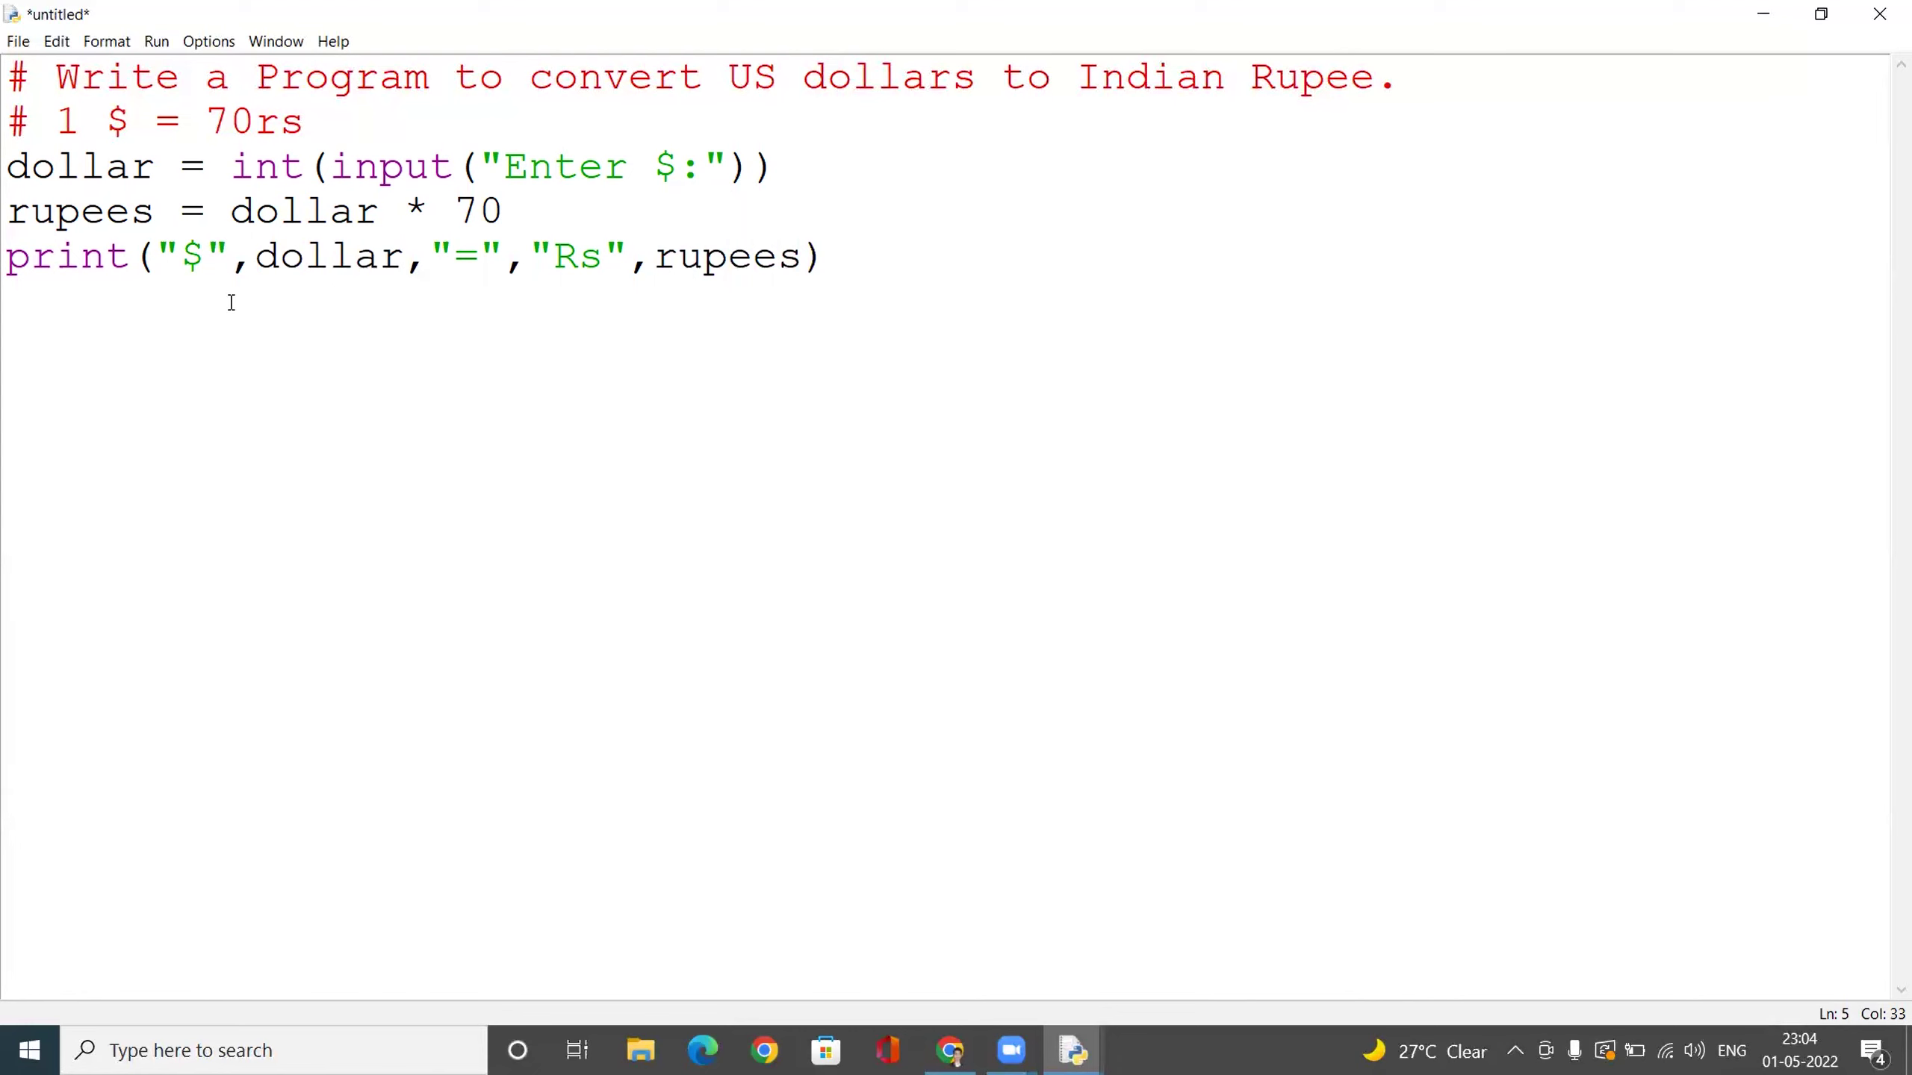
# Step: Use Save As to store the script as Crt.py under Desktop > Desktop Doc
pyautogui.click(17, 42)
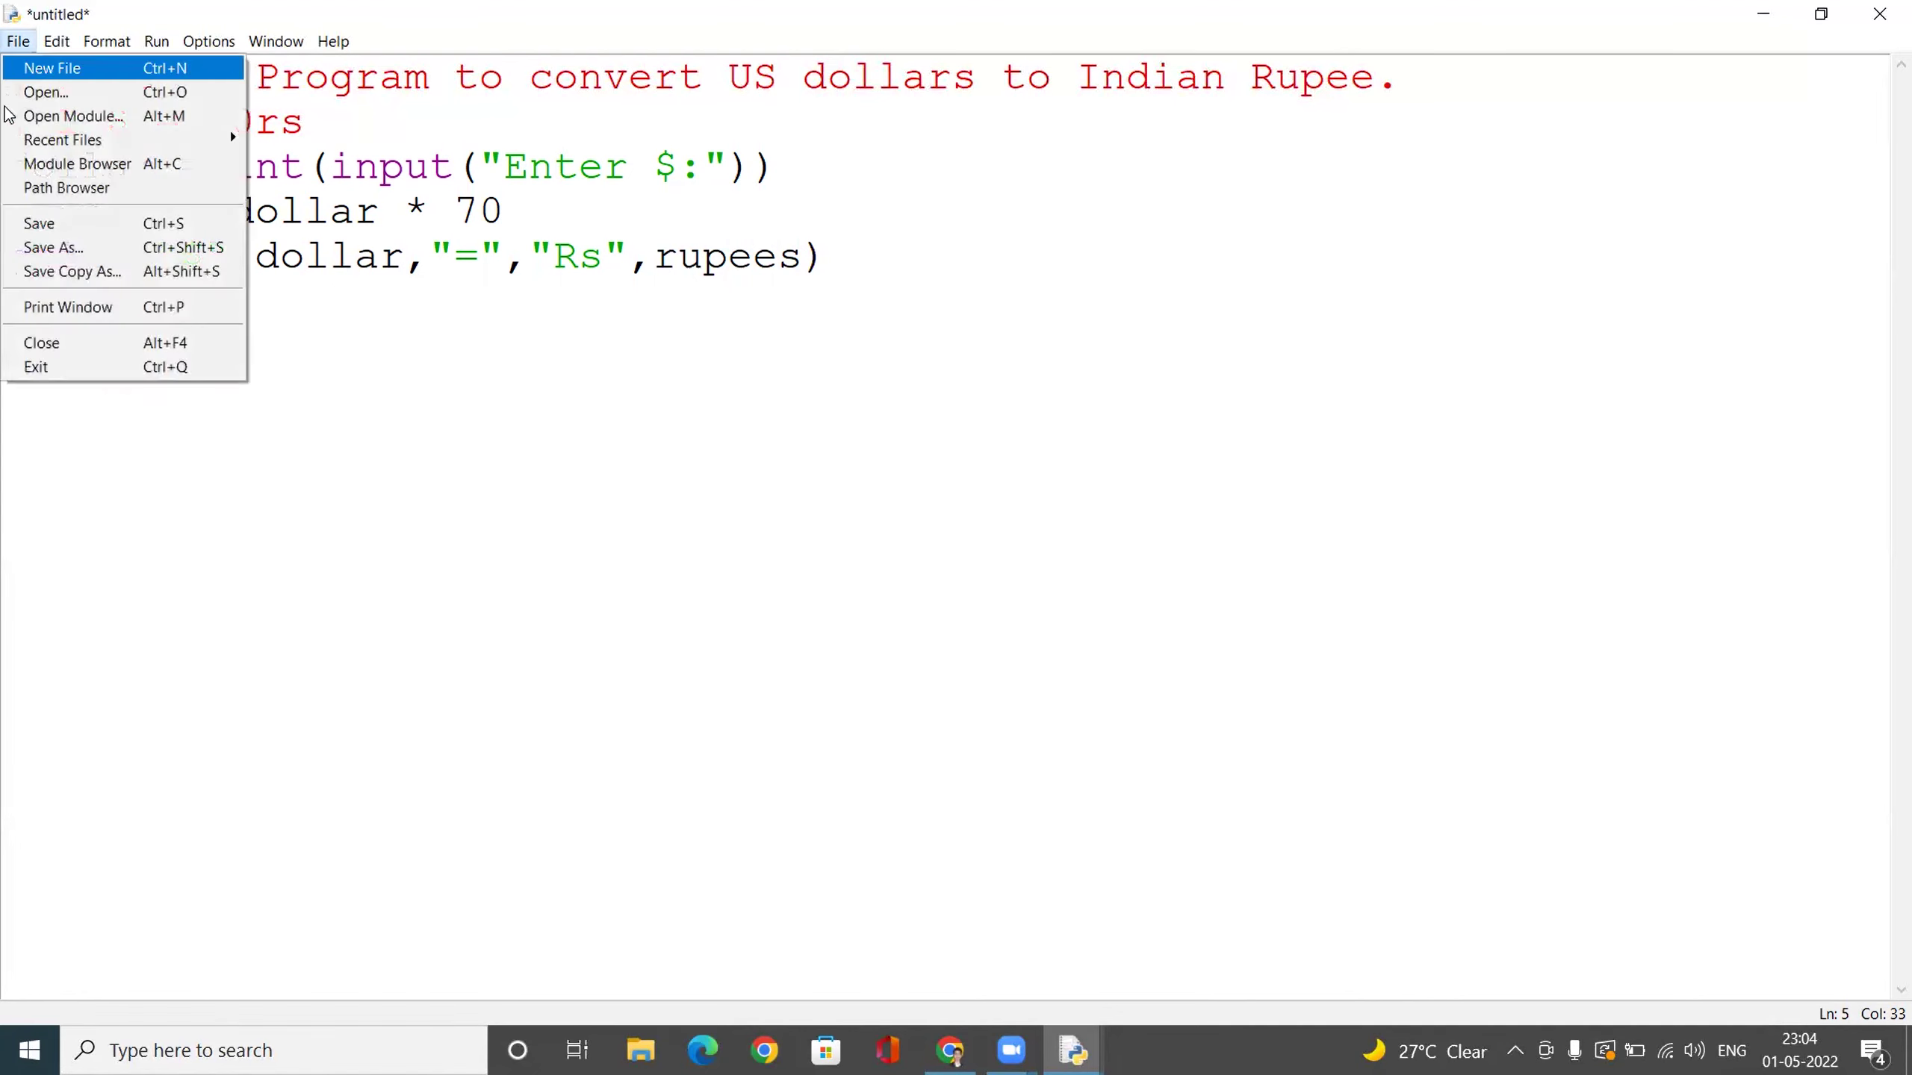
pyautogui.click(68, 247)
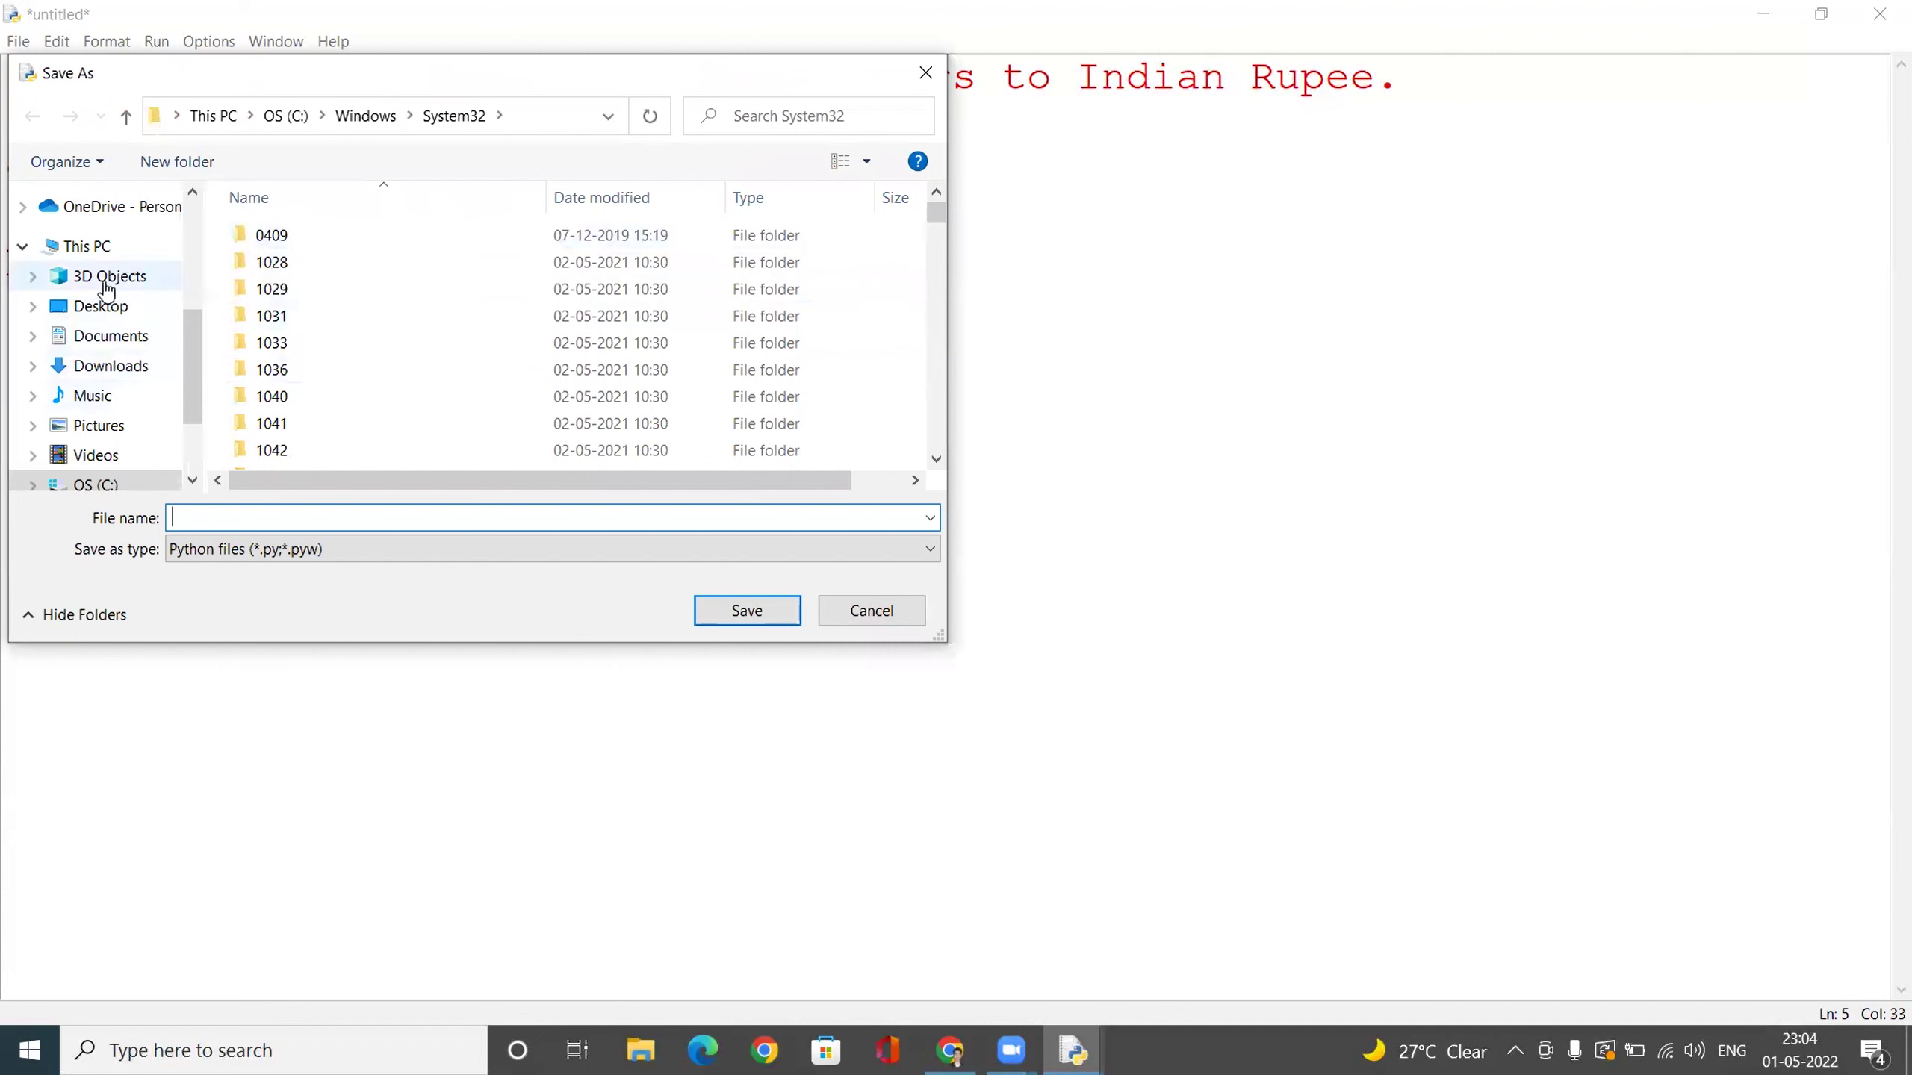
pyautogui.click(98, 306)
pyautogui.scroll(-5, 643, 447)
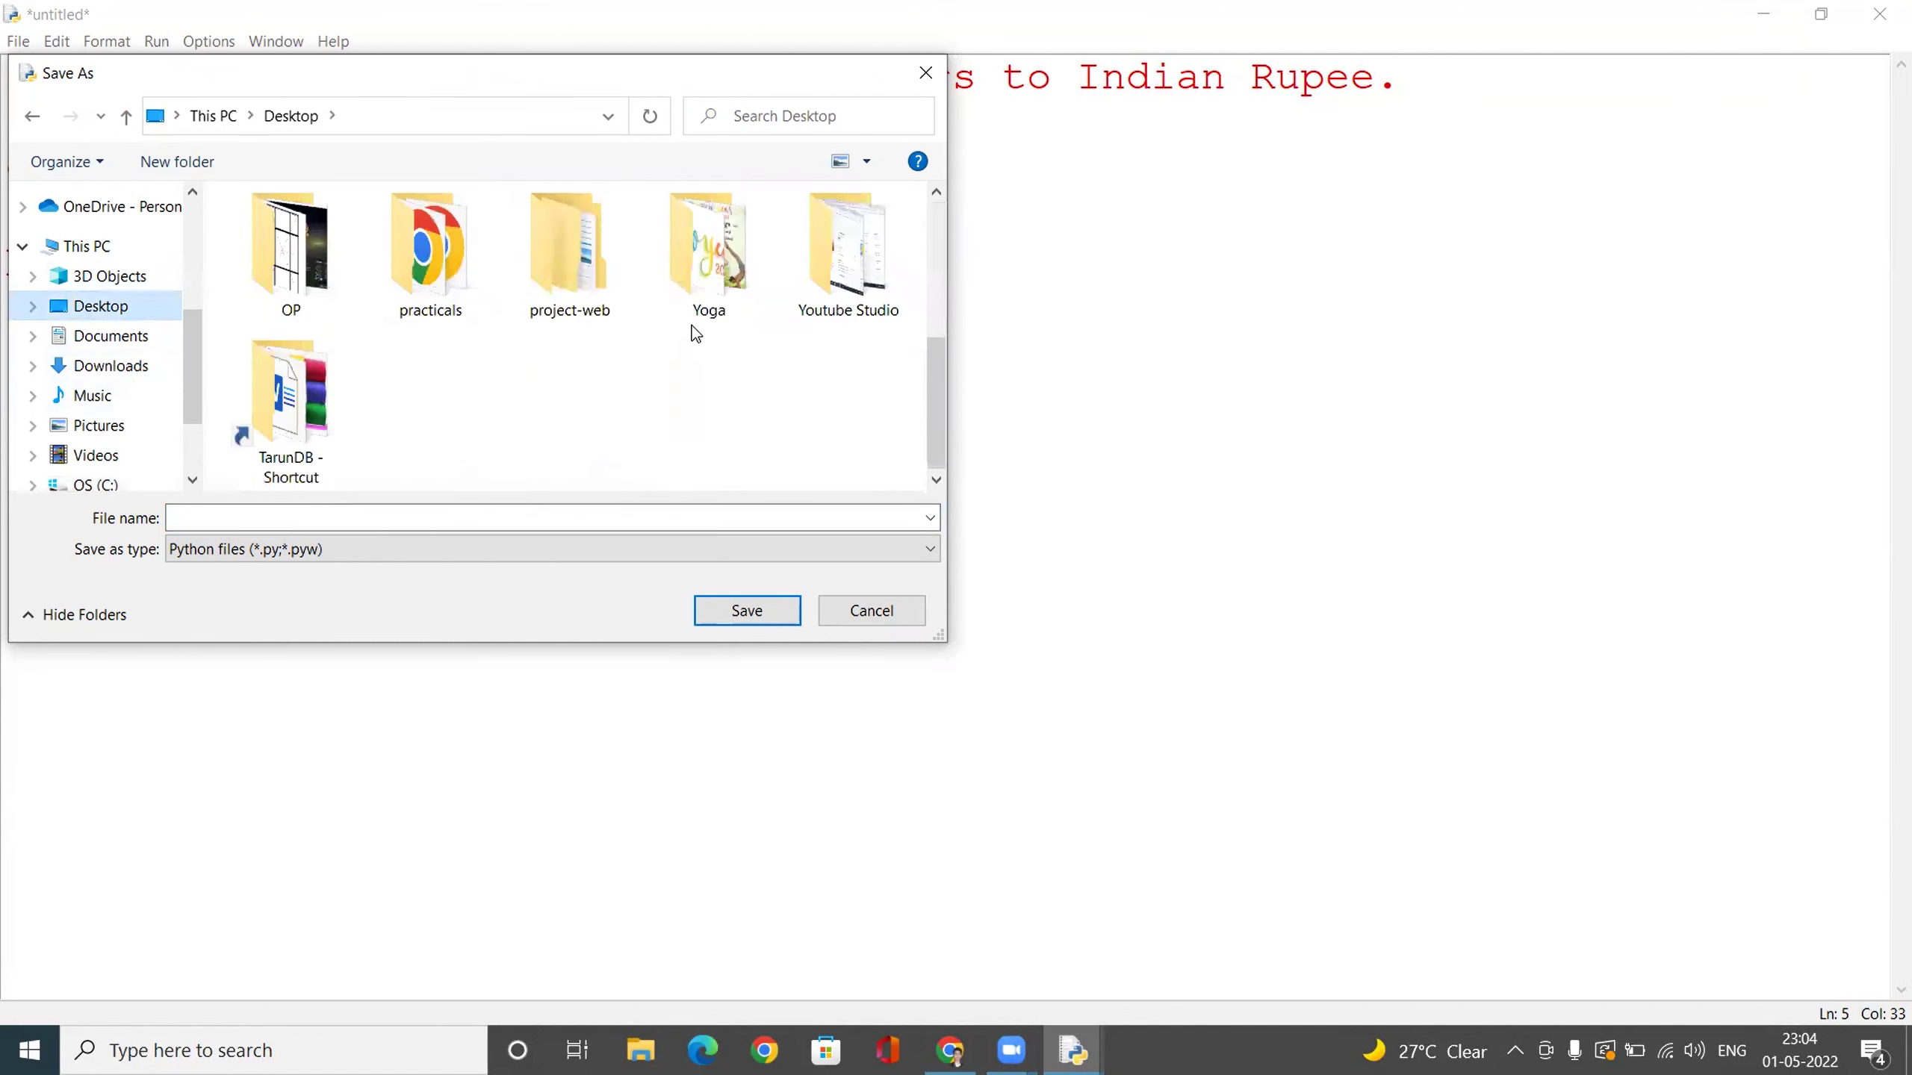
pyautogui.scroll(2, 597, 392)
pyautogui.scroll(2, 597, 392)
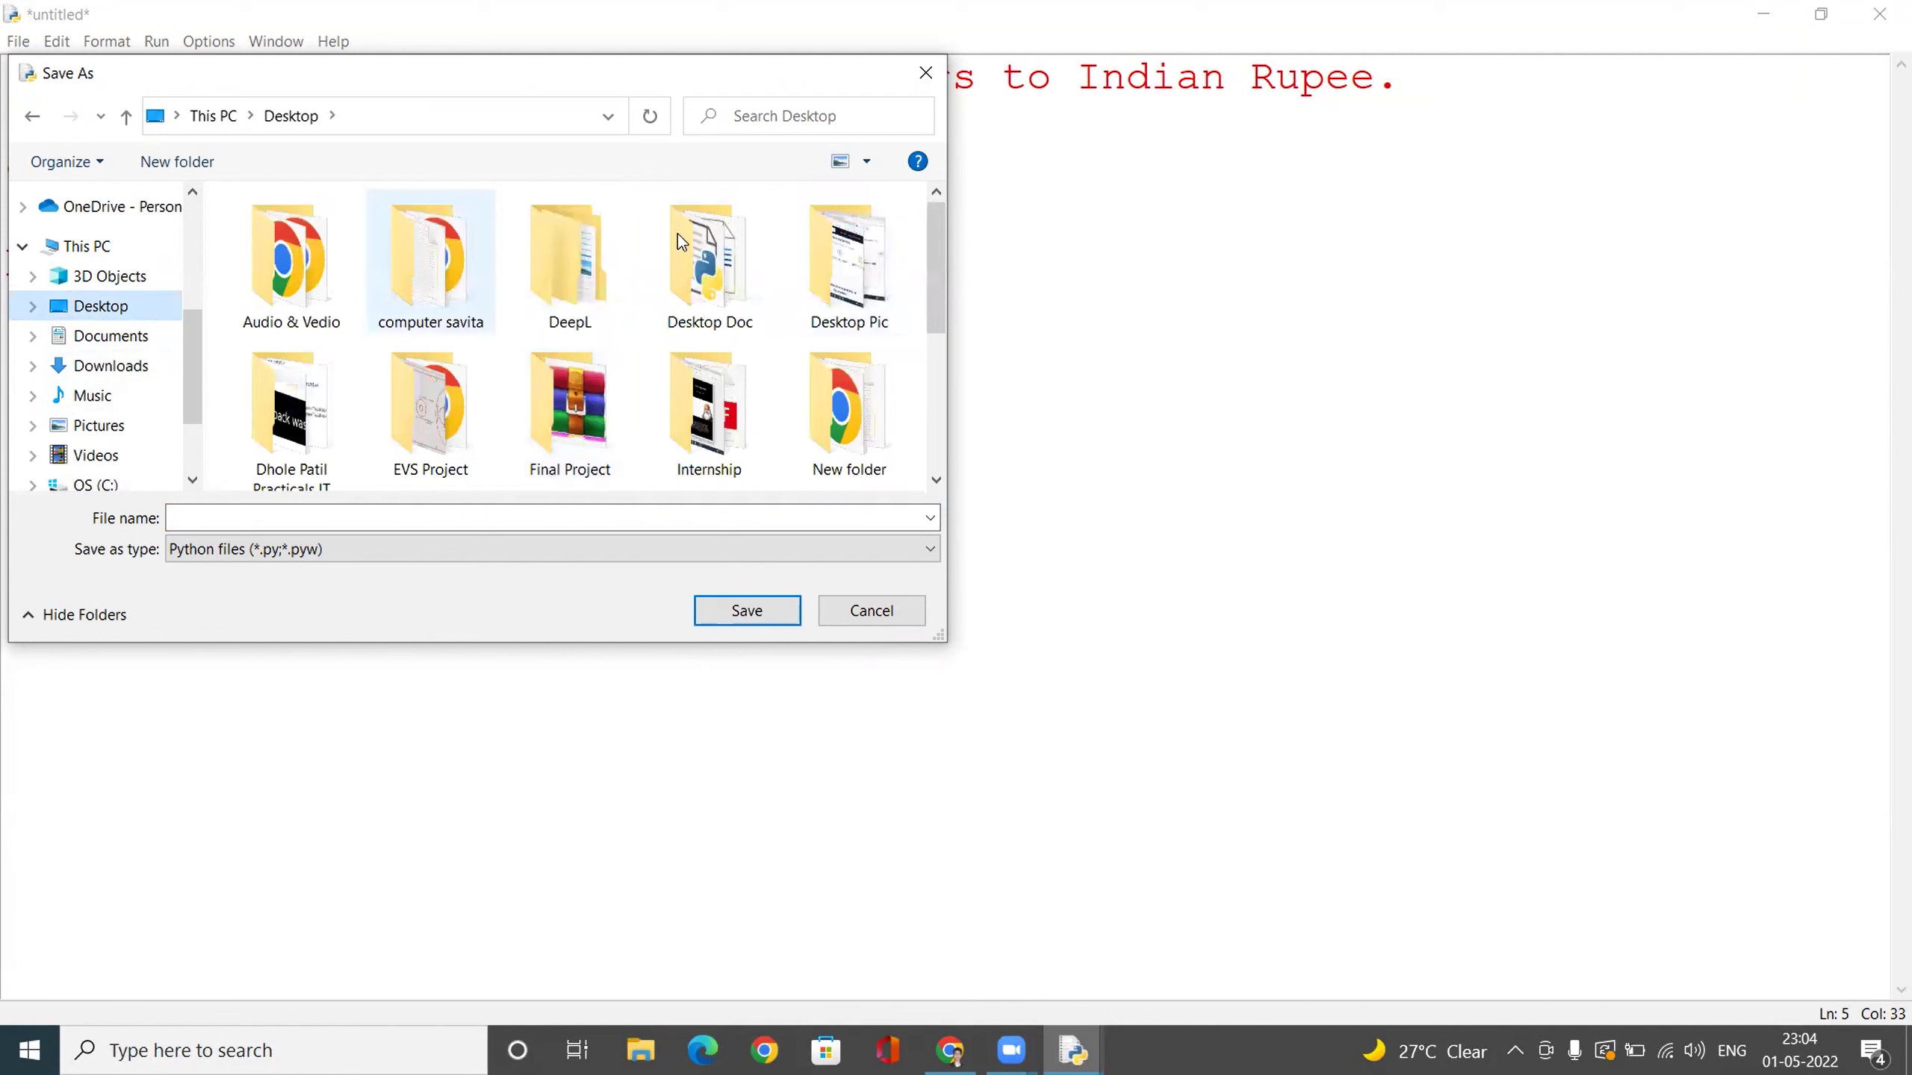
pyautogui.doubleClick(755, 274)
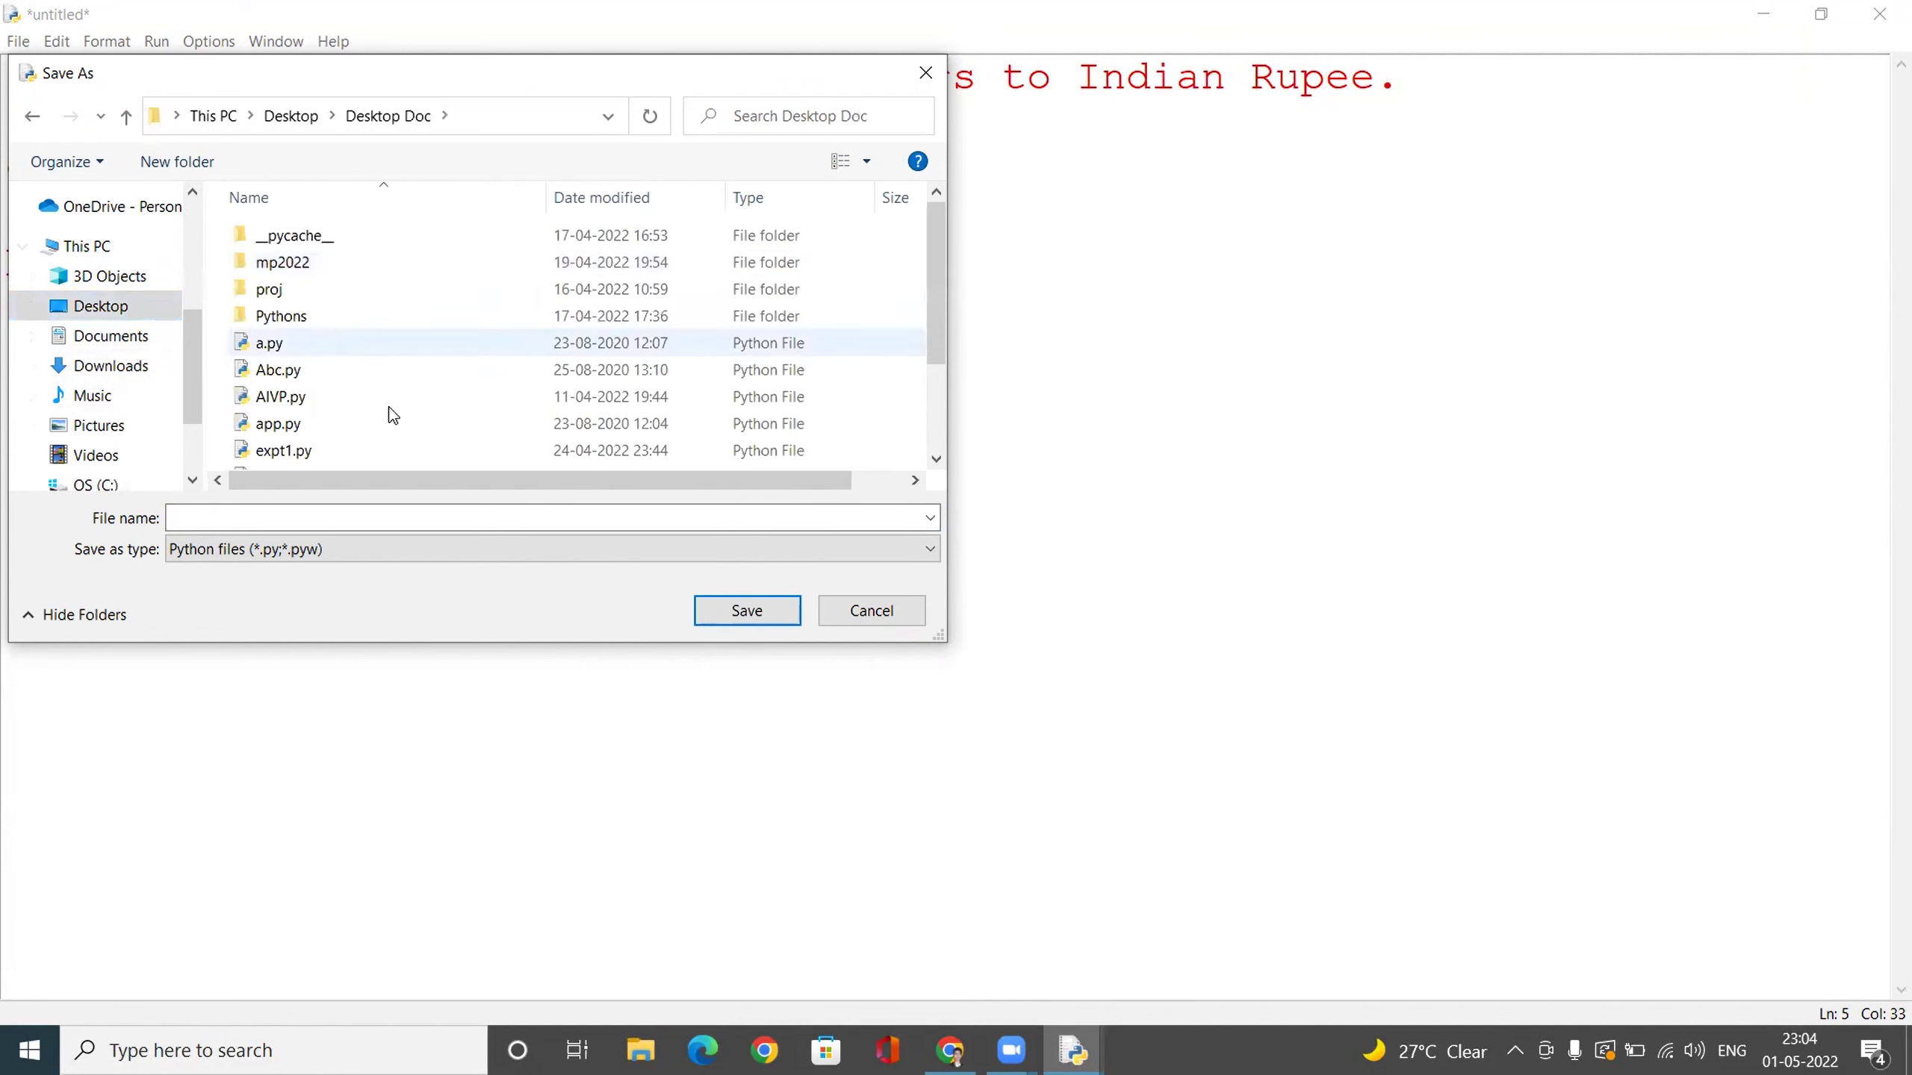
pyautogui.click(234, 511)
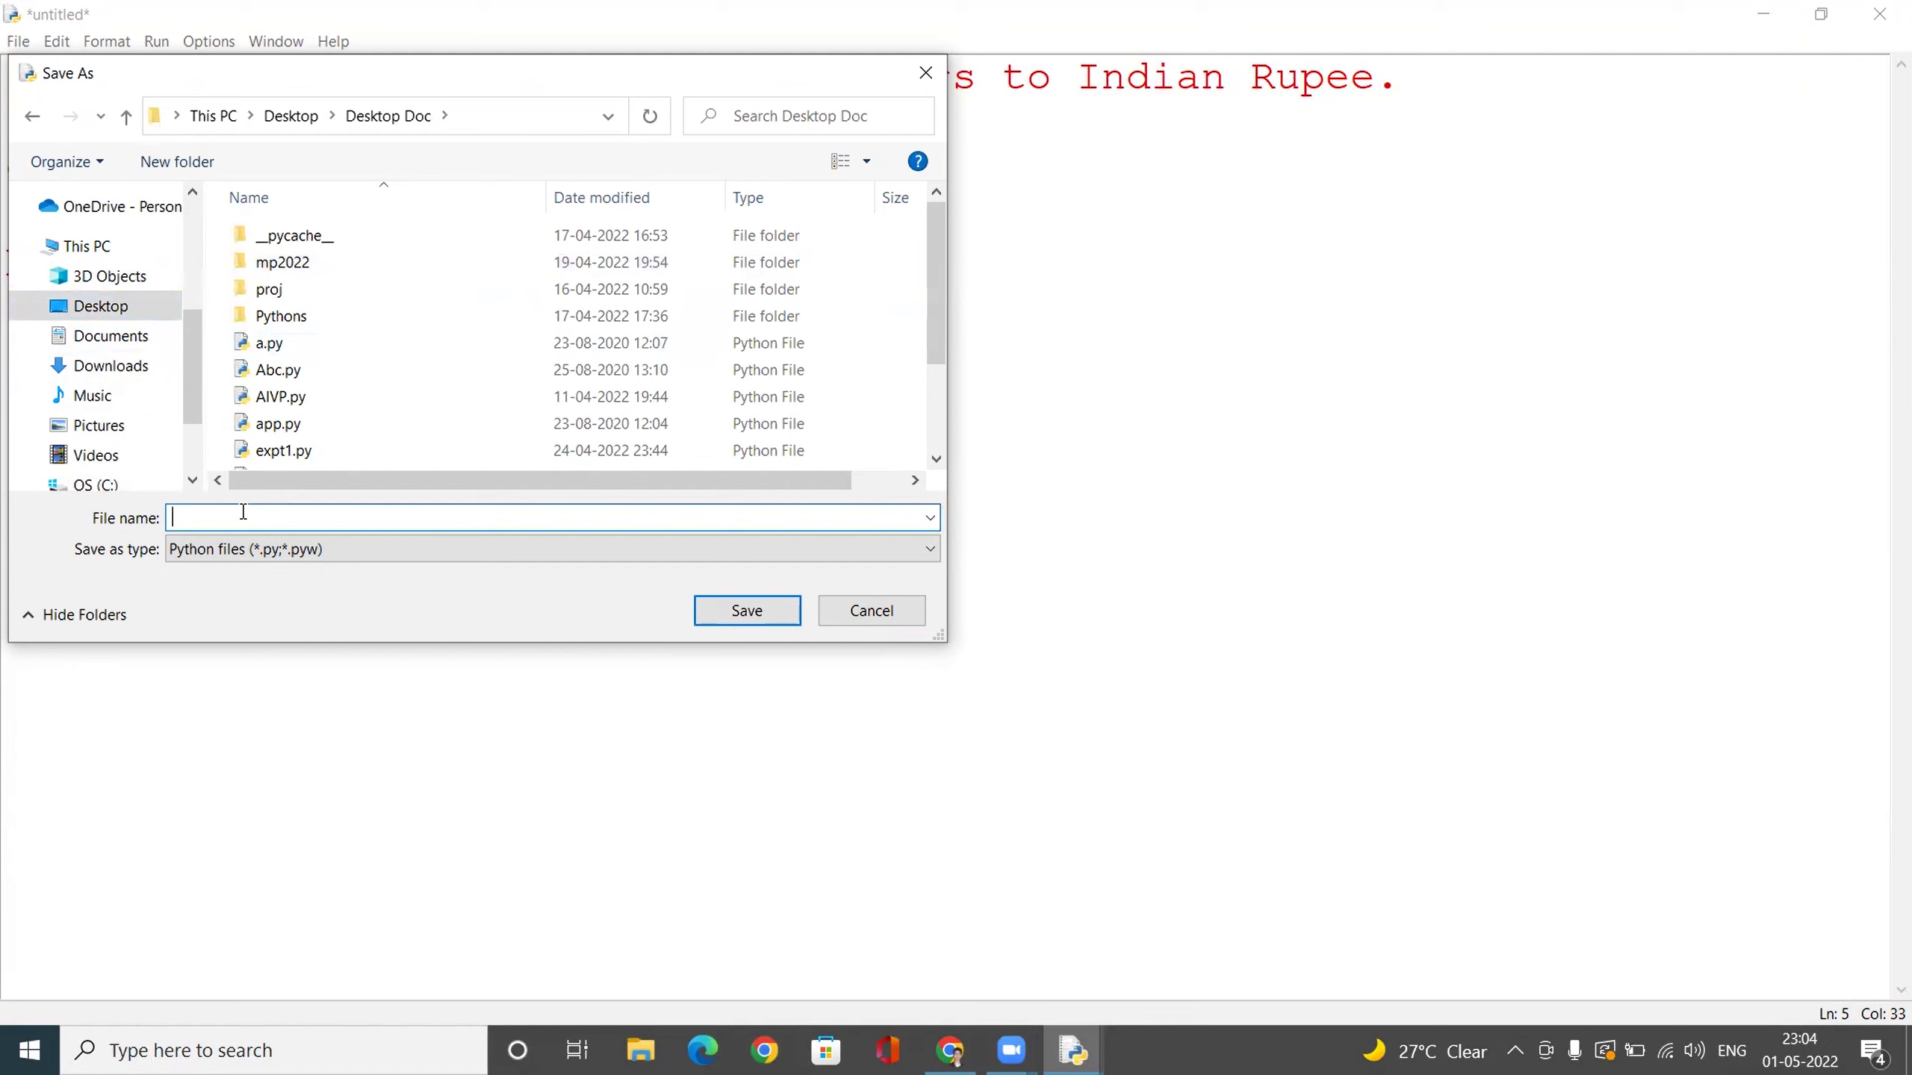
pyautogui.write('c')
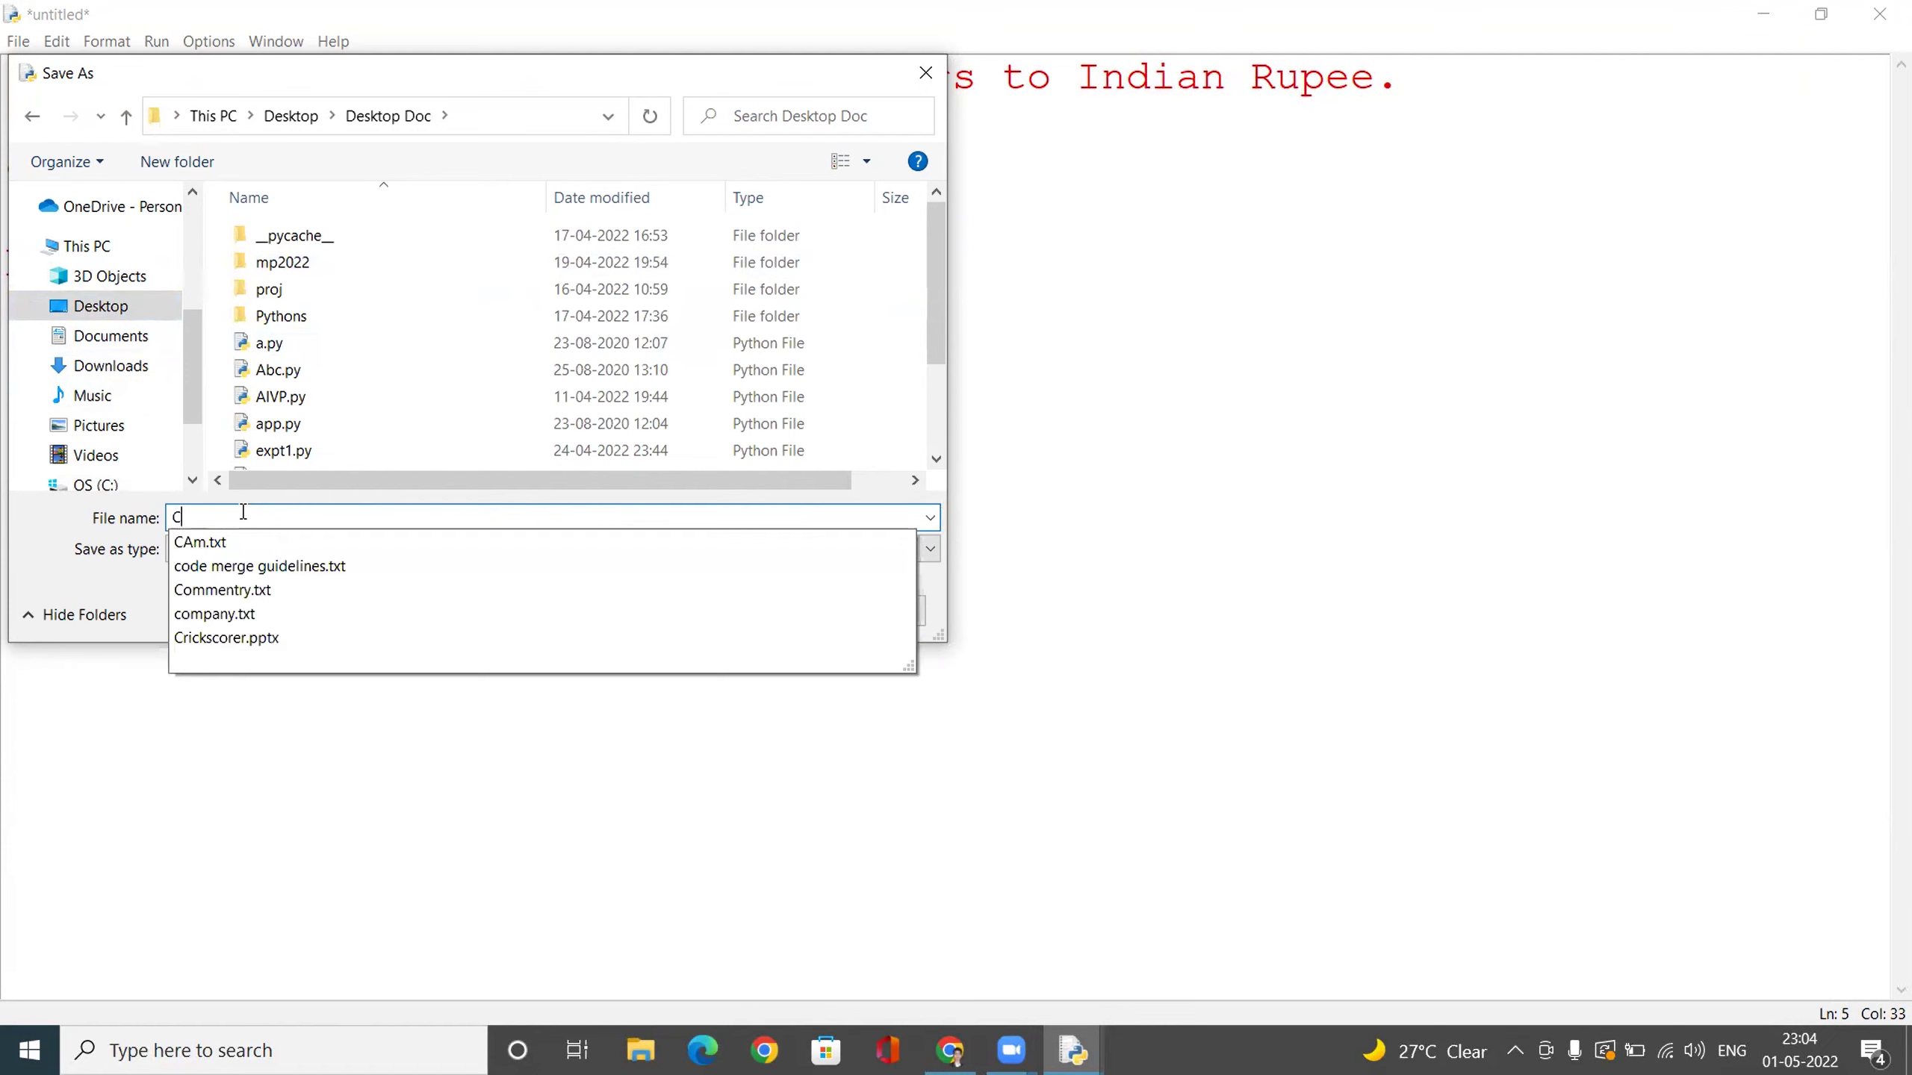
pyautogui.write('rt')
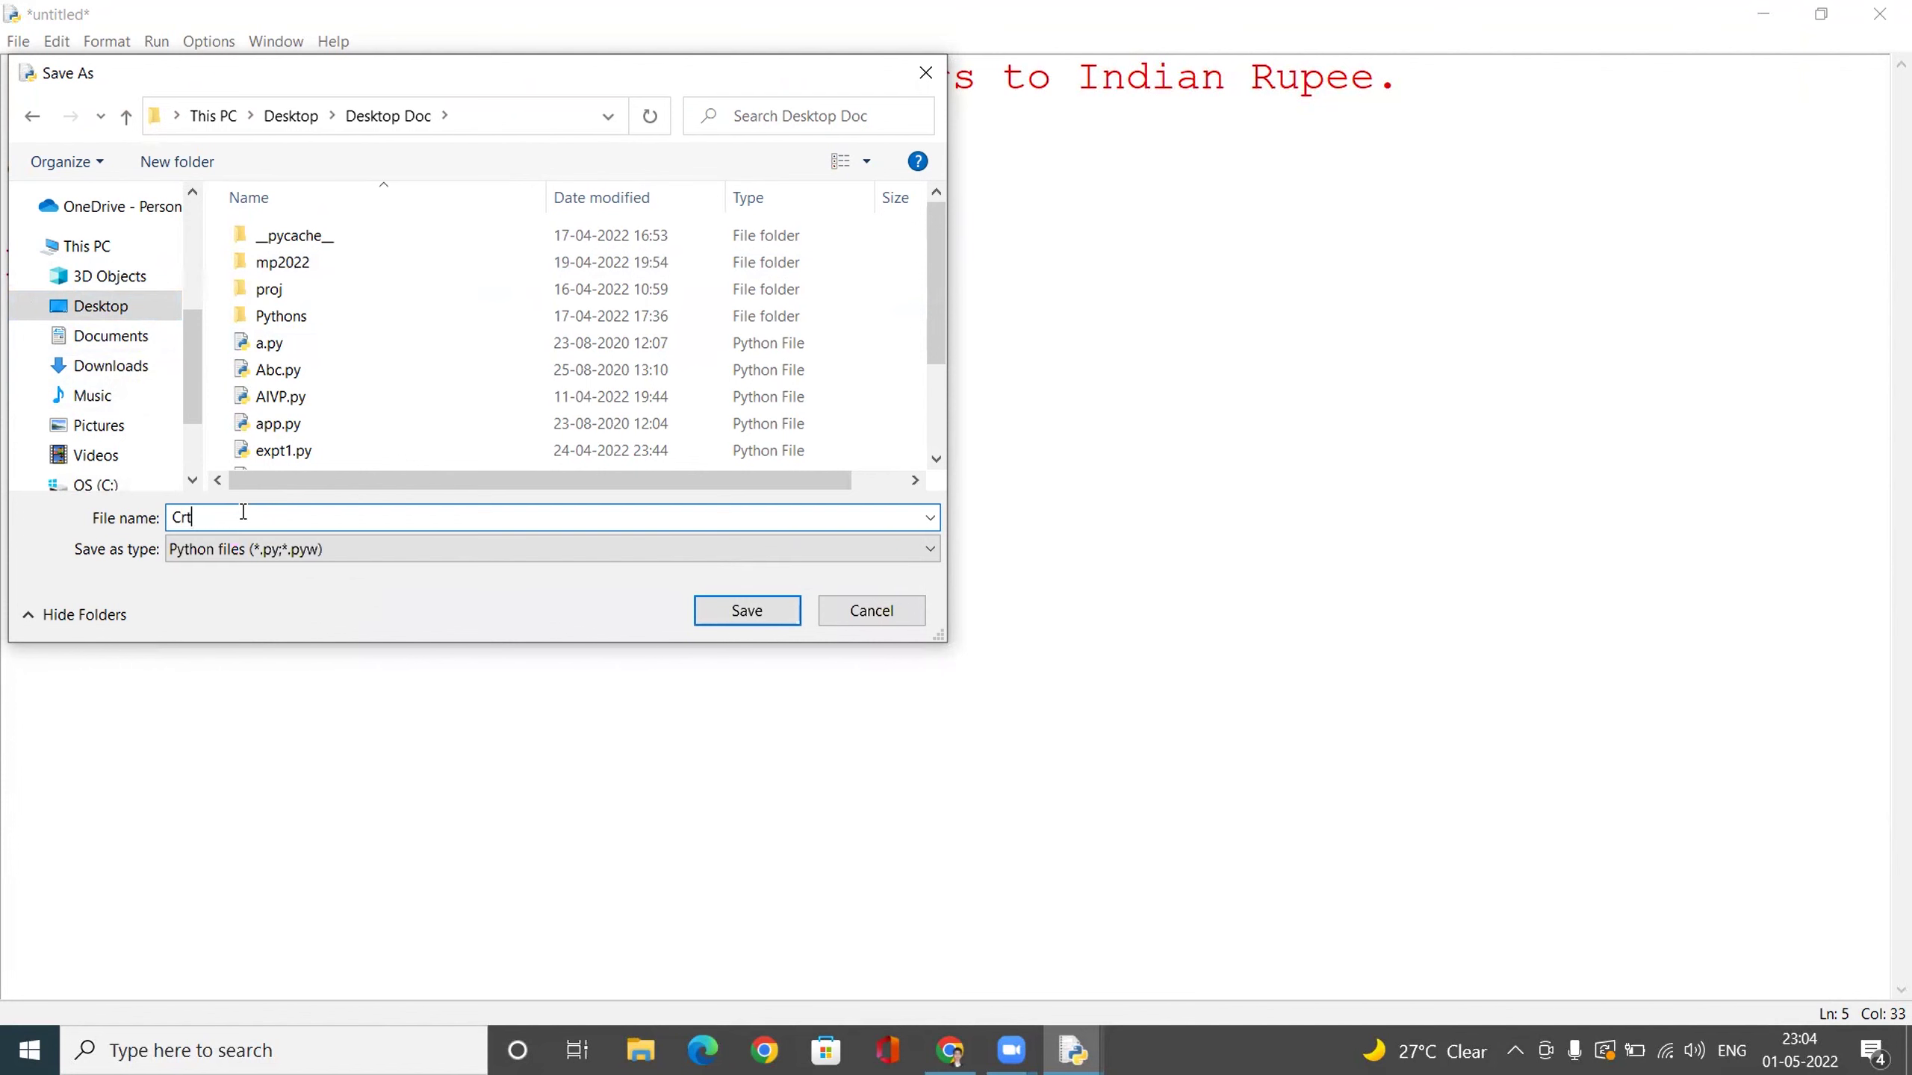
pyautogui.click(741, 606)
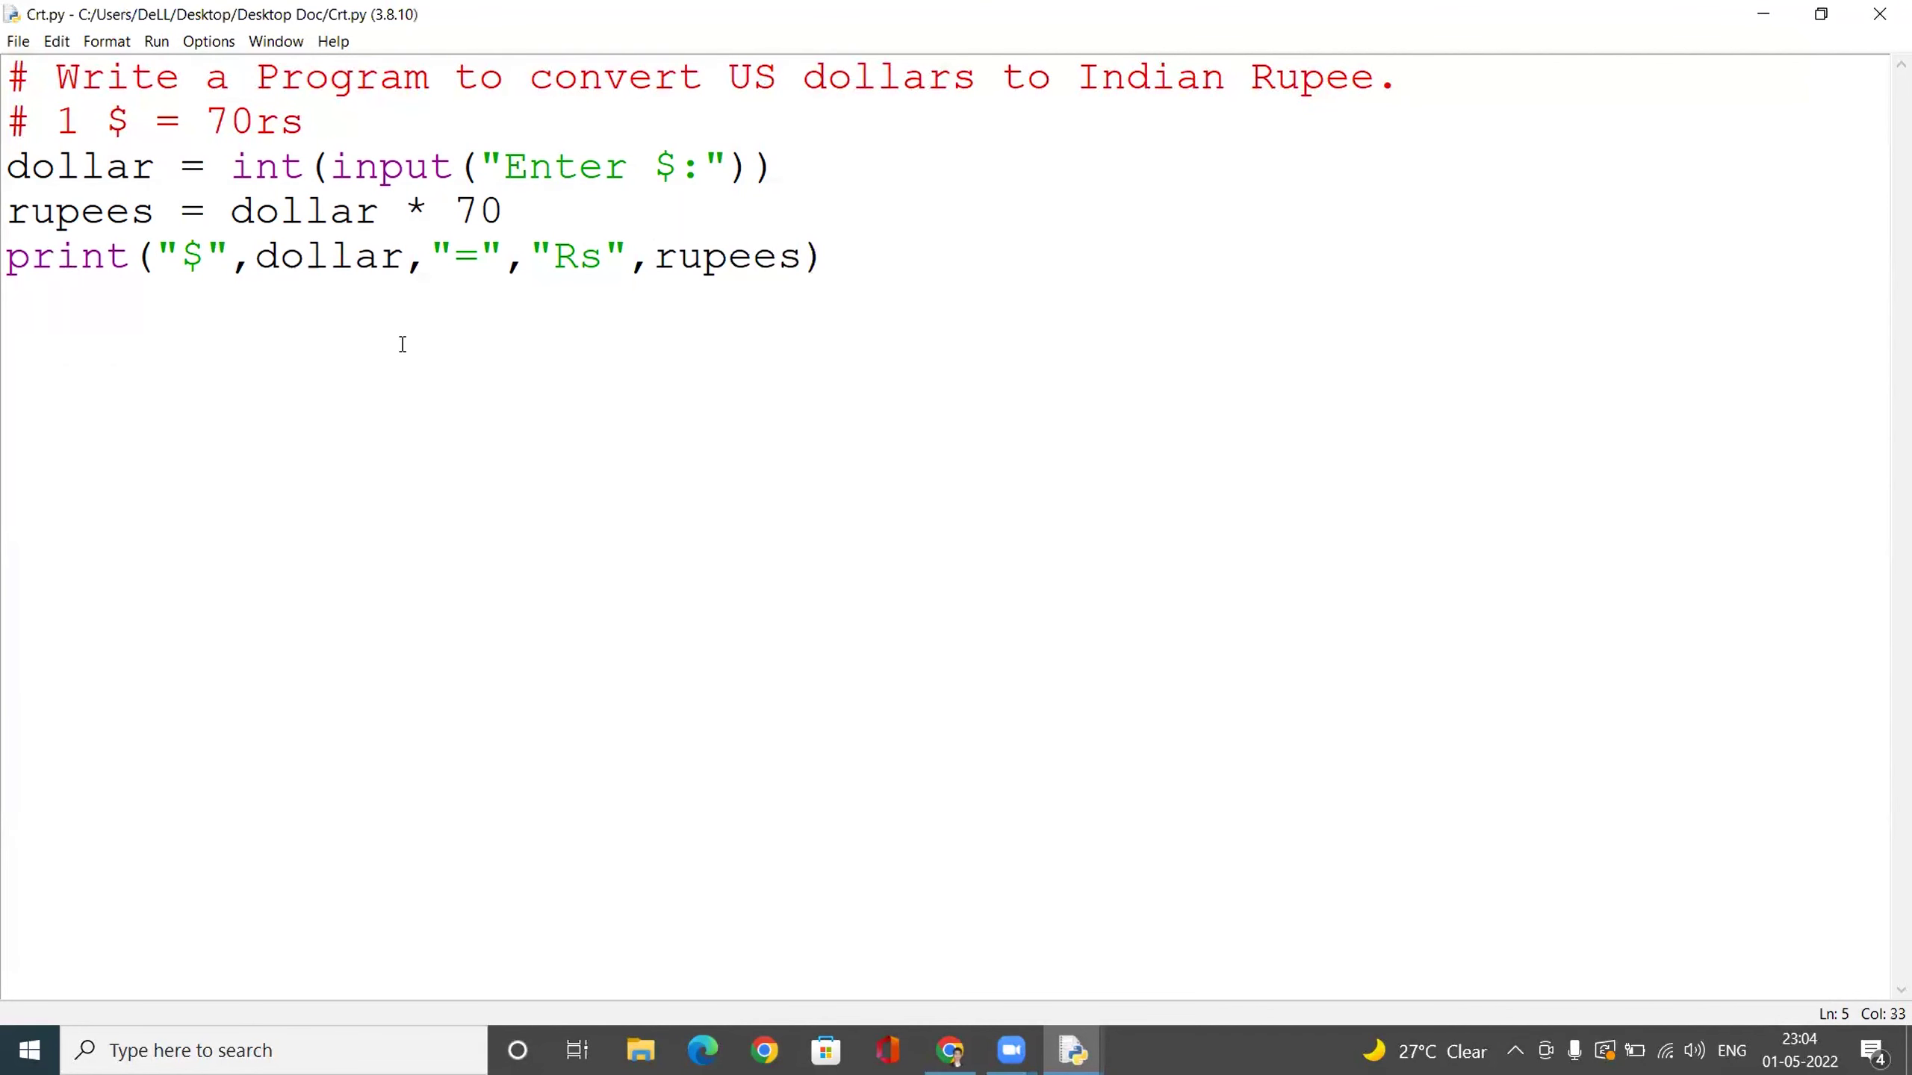
# Step: Run Crt.py as a module, maximize the IDLE Shell, and enter 500 at the prompt
pyautogui.click(156, 40)
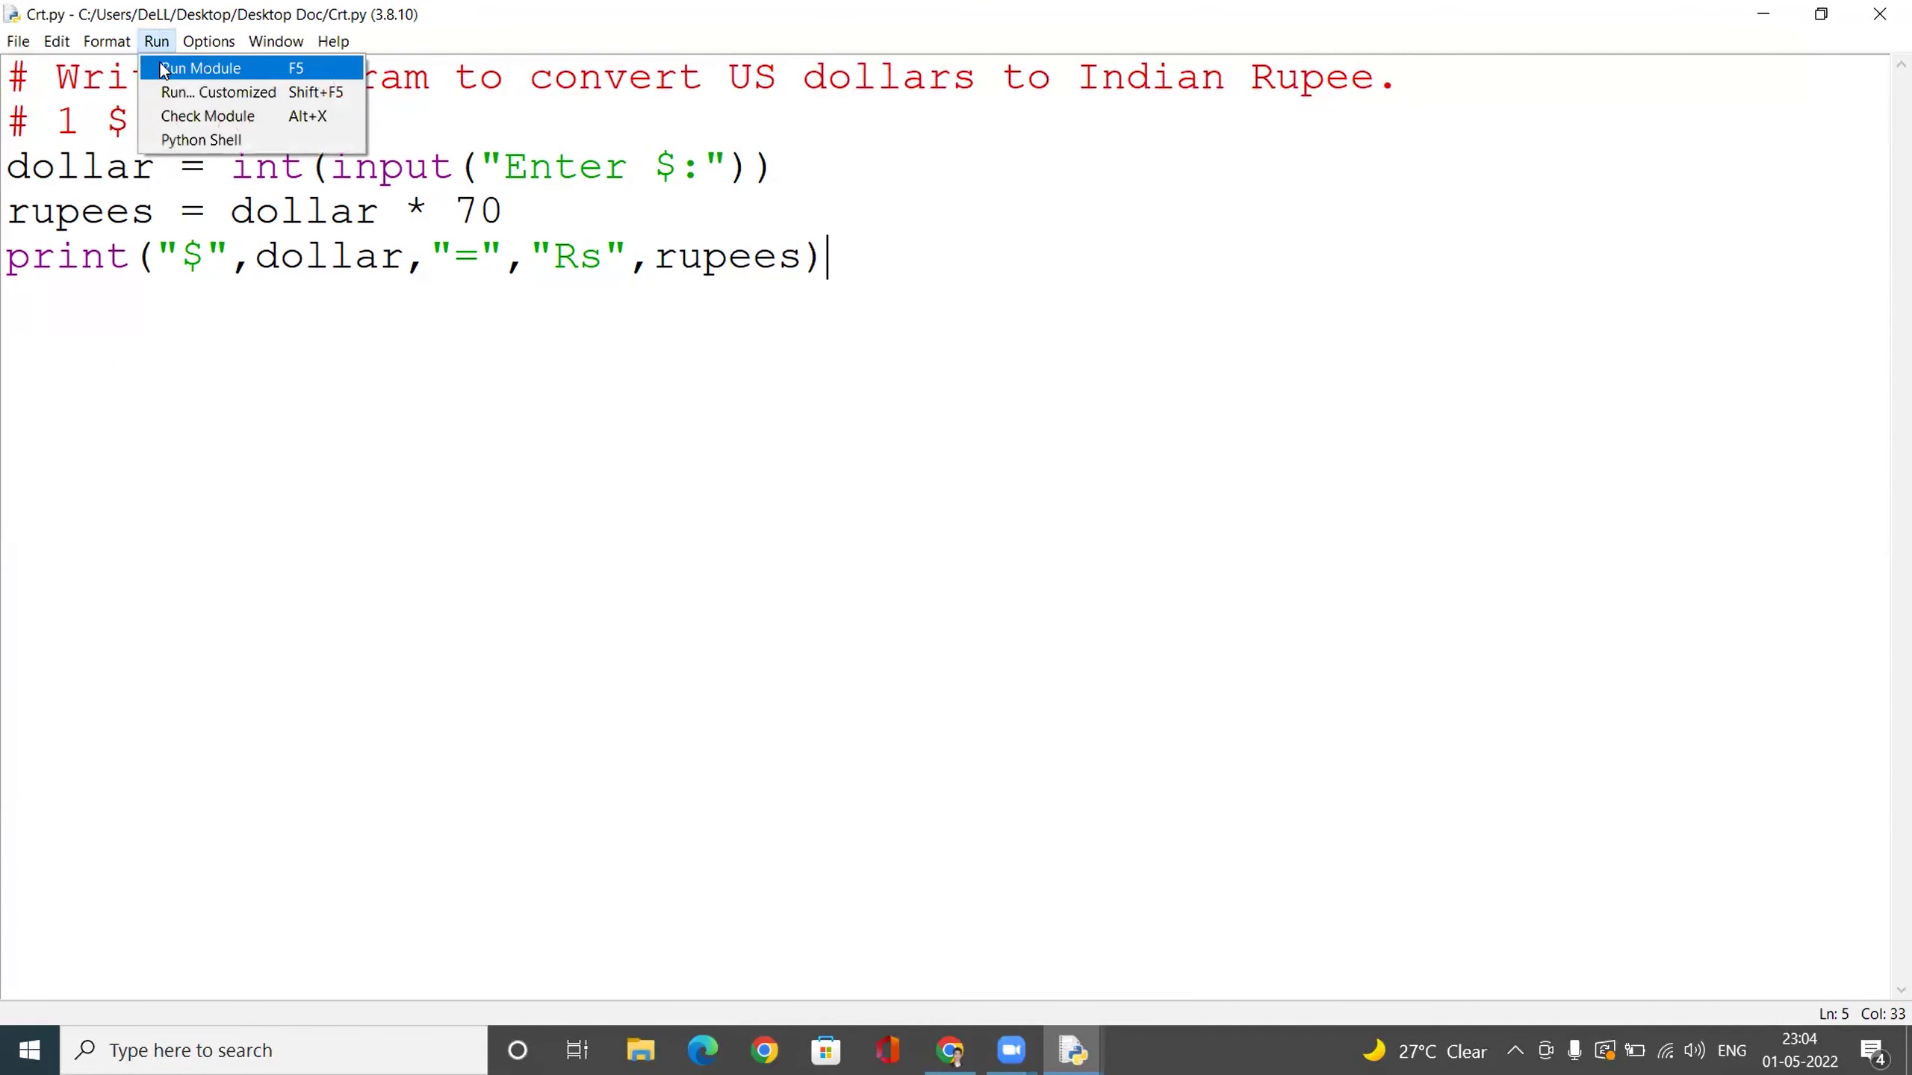
pyautogui.click(199, 70)
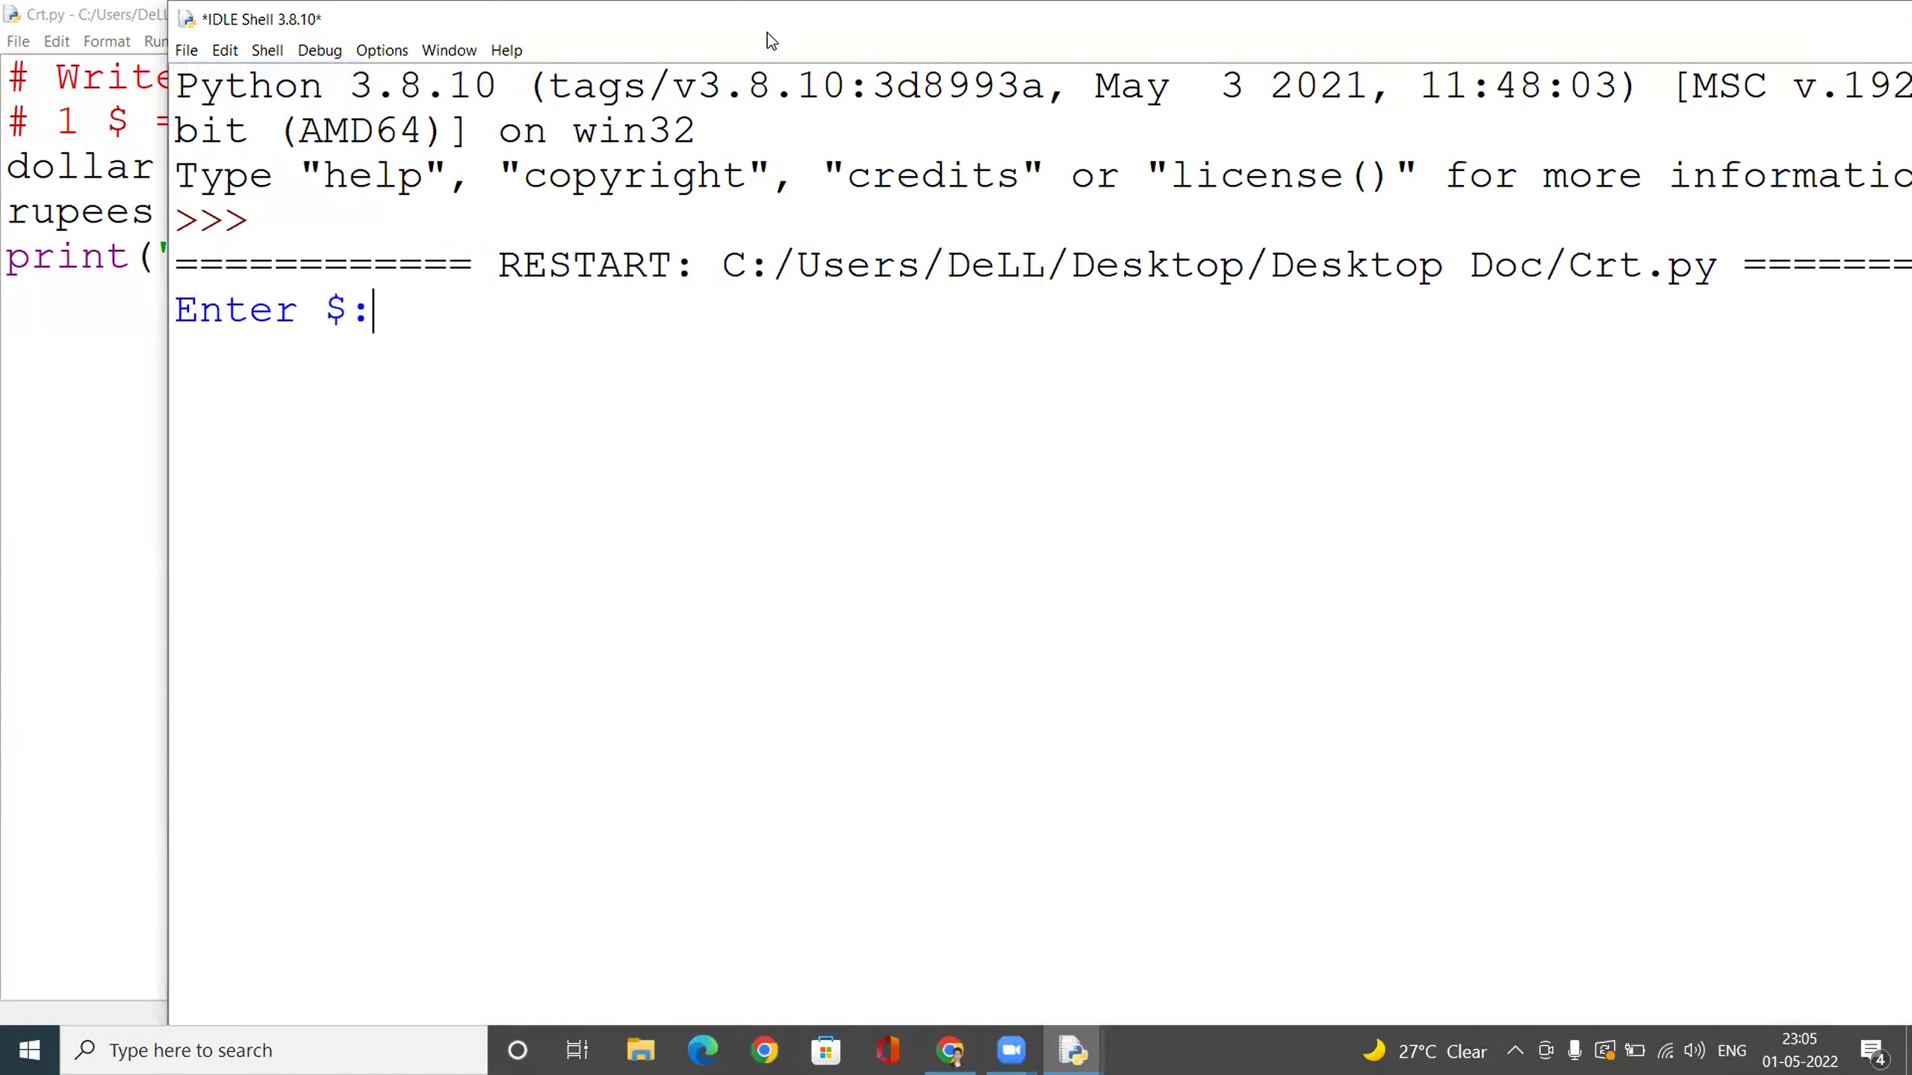
pyautogui.moveTo(769, 33); pyautogui.dragTo(727, 42)
pyautogui.doubleClick(726, 43)
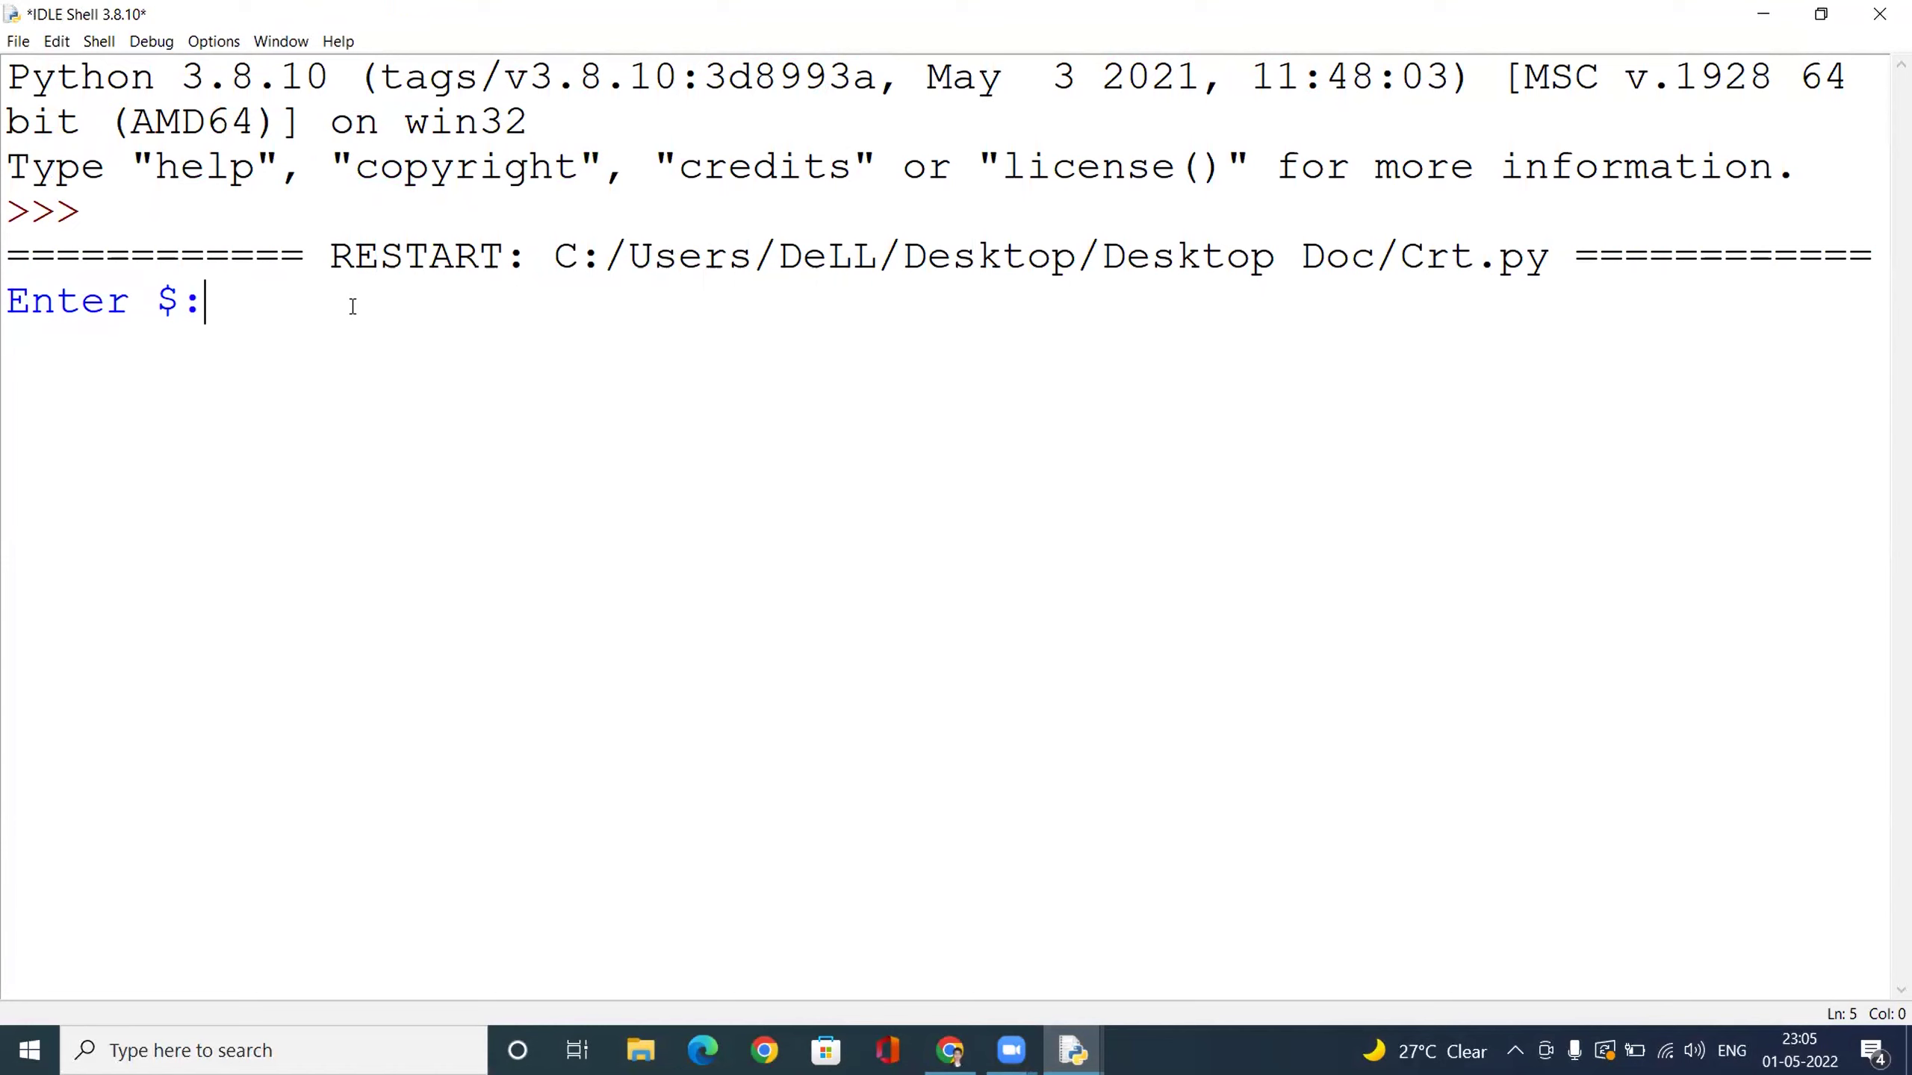
pyautogui.write('500')
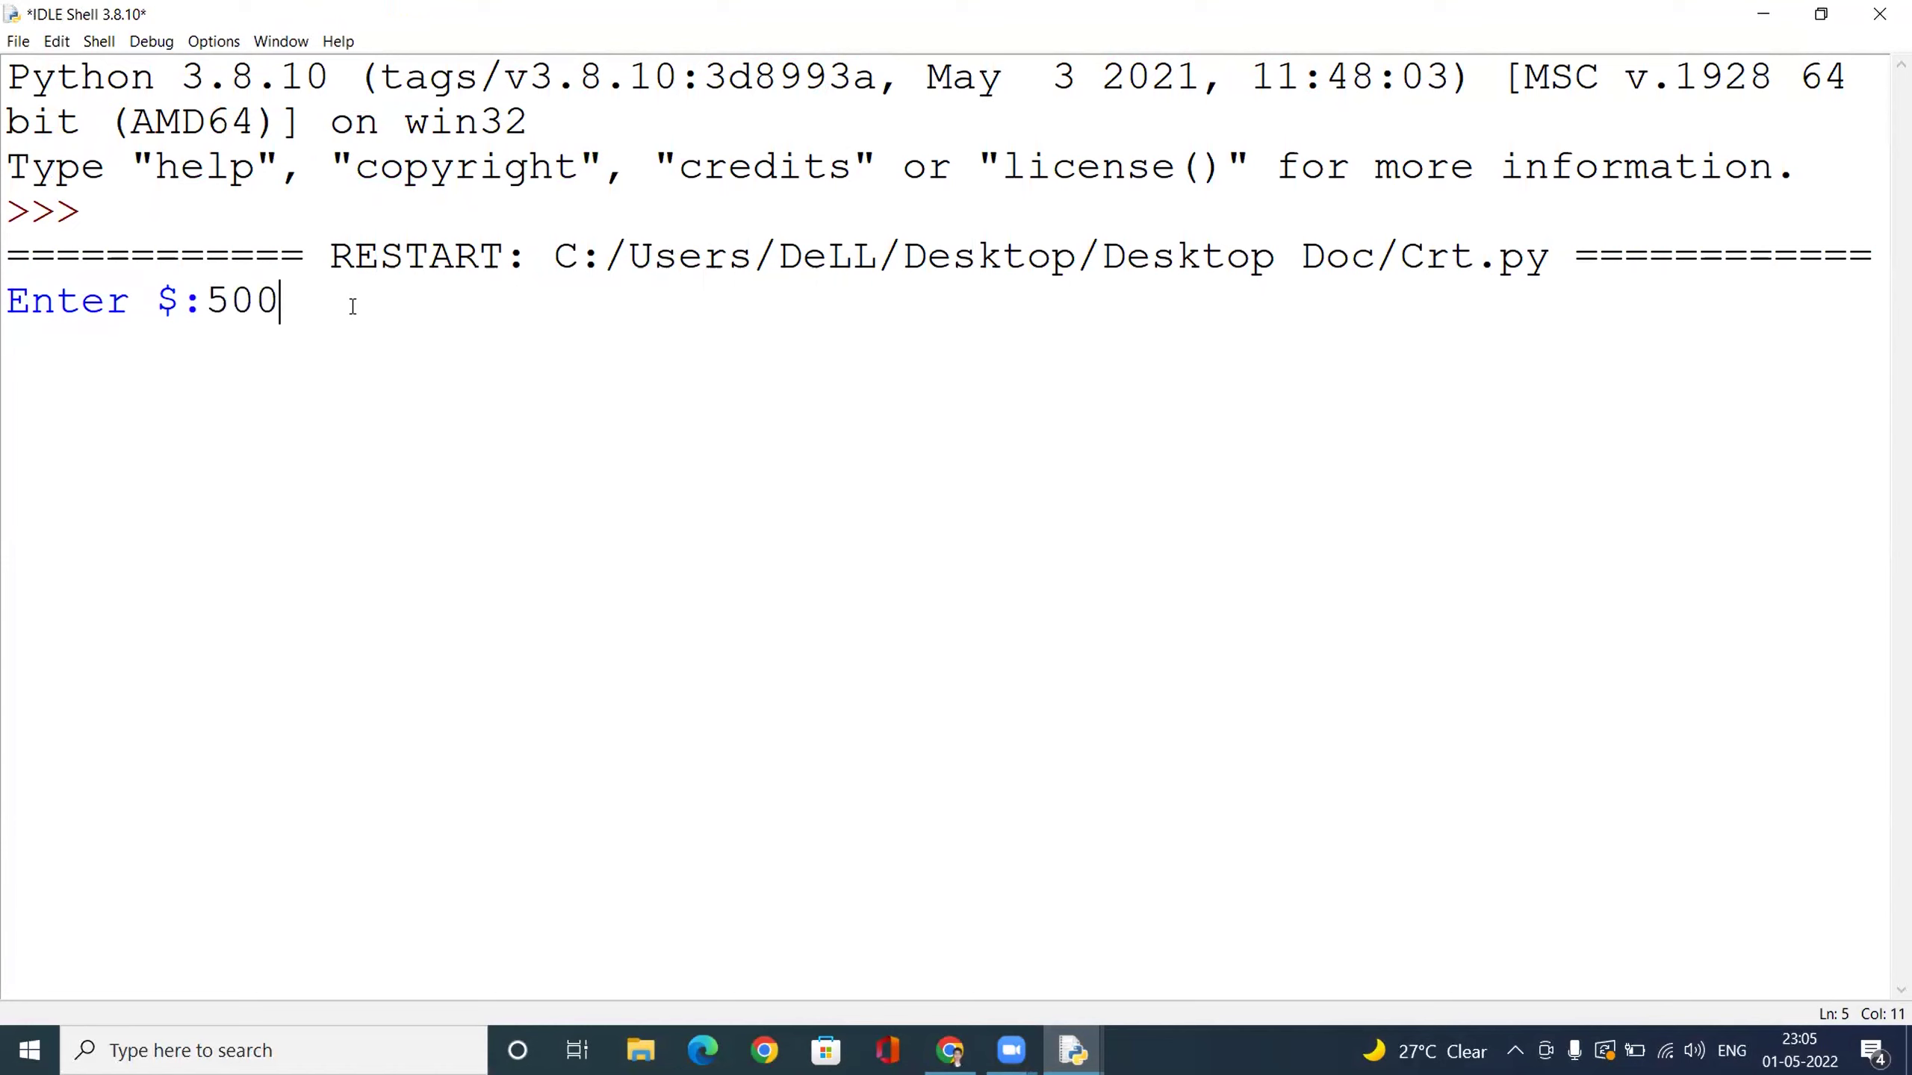
pyautogui.press('Return')
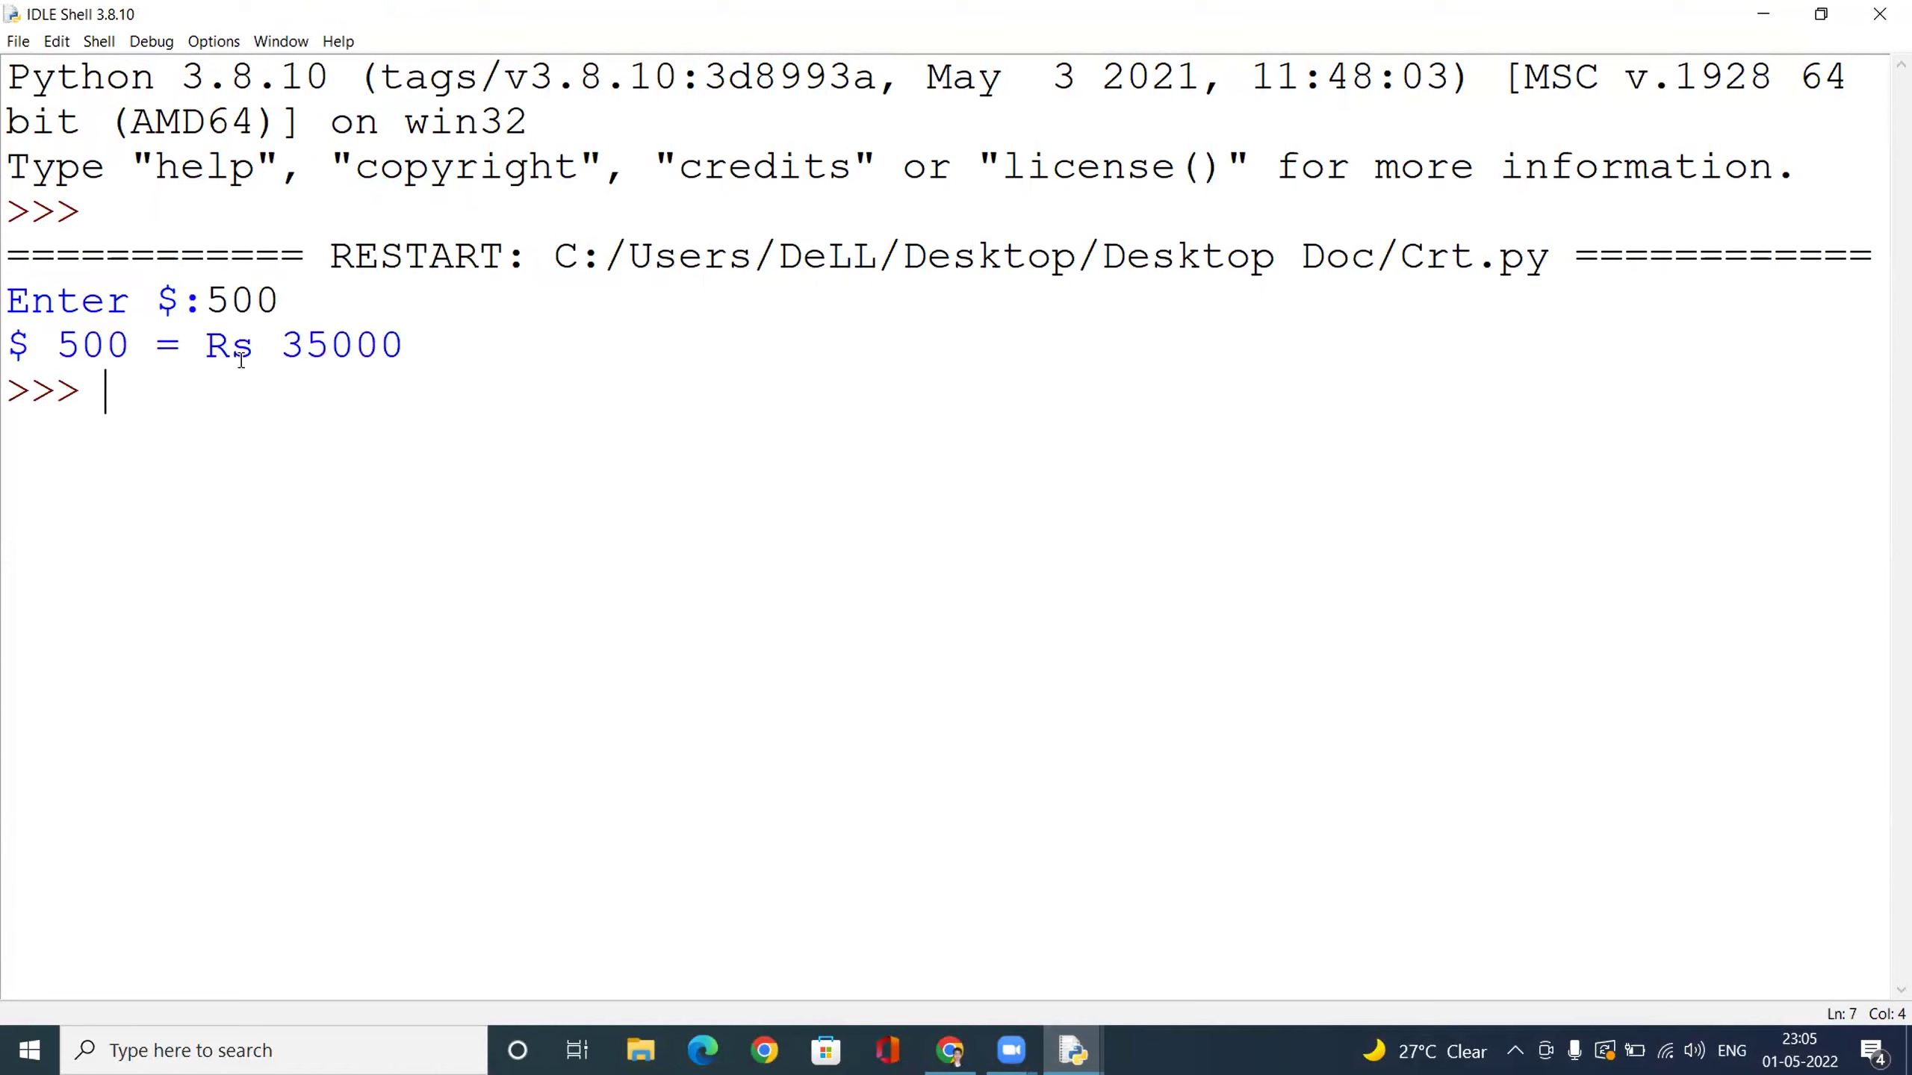
# Step: Highlight the '$ 500 = Rs 35000' output, then clear the selection
pyautogui.moveTo(204, 353); pyautogui.dragTo(513, 352)
pyautogui.click(517, 352)
pyautogui.moveTo(222, 352)
pyautogui.mouseDown()
pyautogui.moveTo(407, 353)
pyautogui.moveTo(203, 358)
pyautogui.mouseUp()
pyautogui.click(407, 353)
pyautogui.click(682, 428)
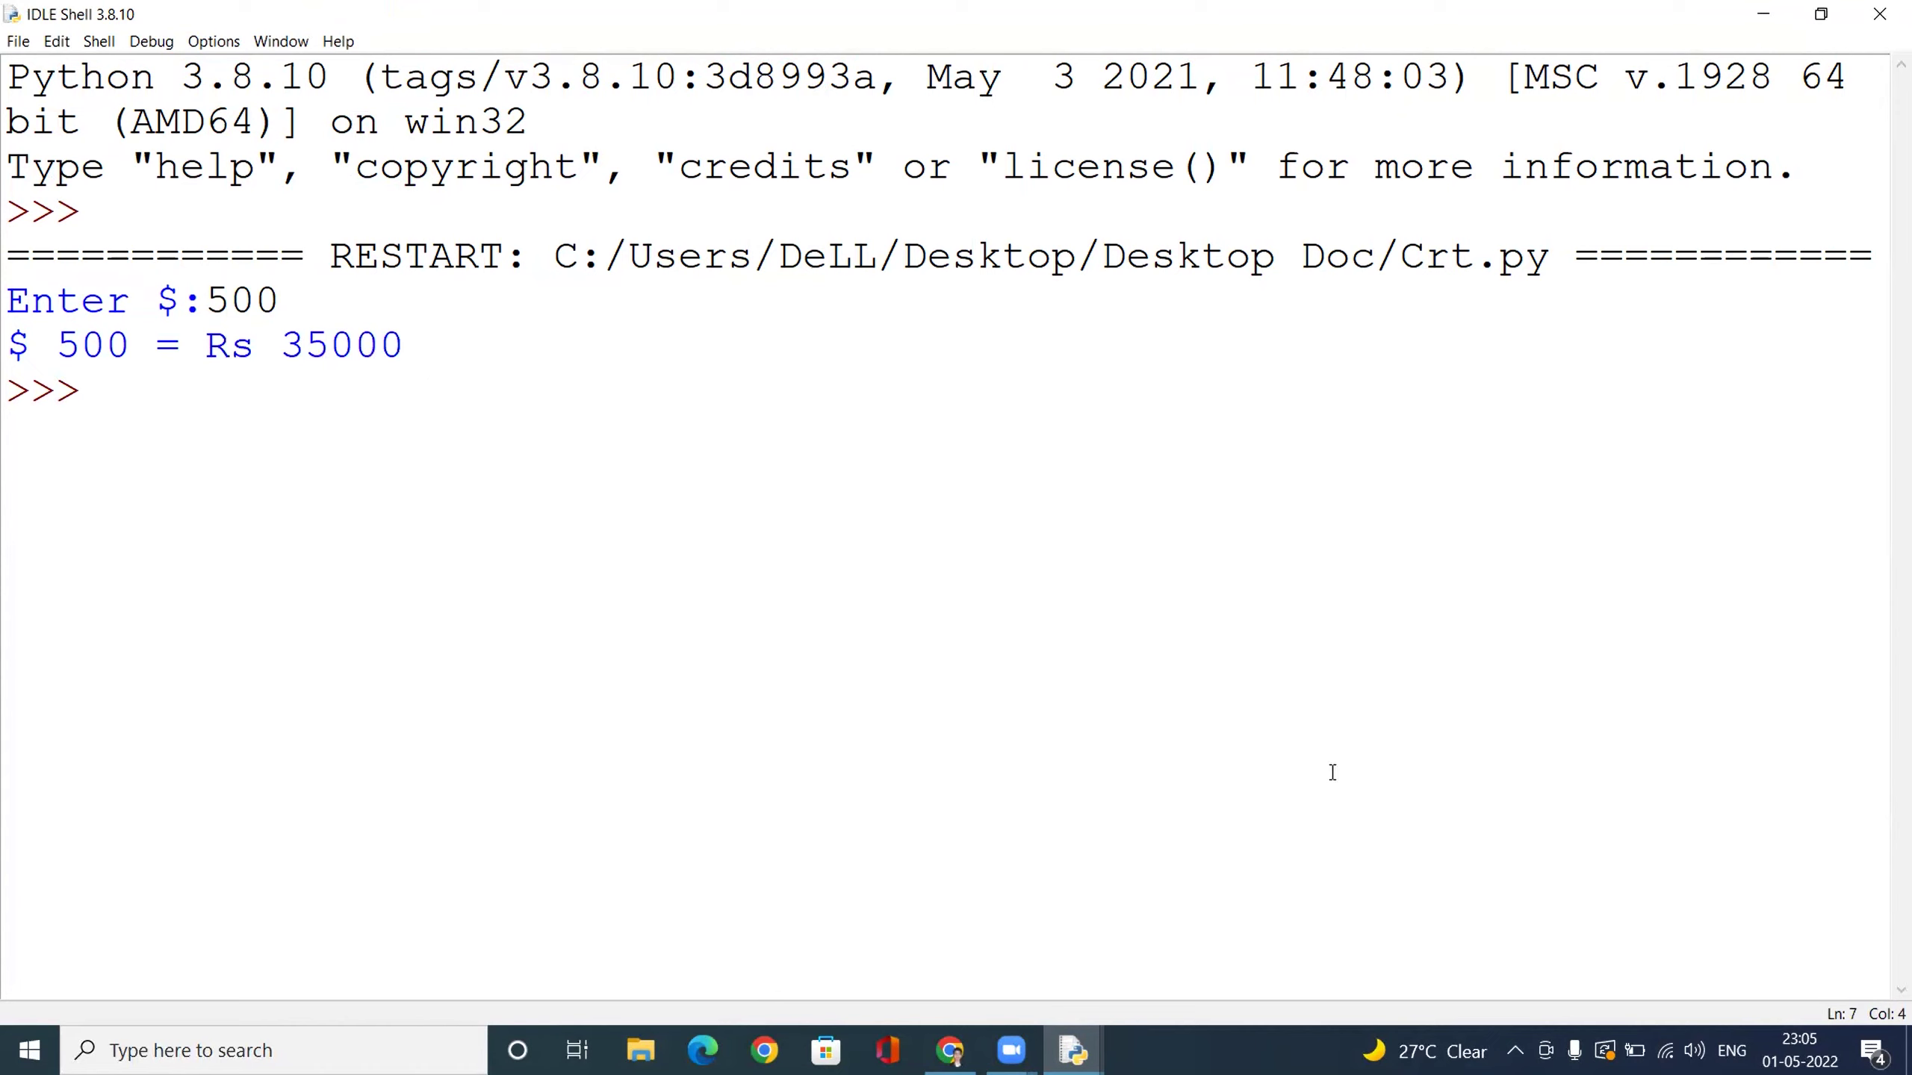